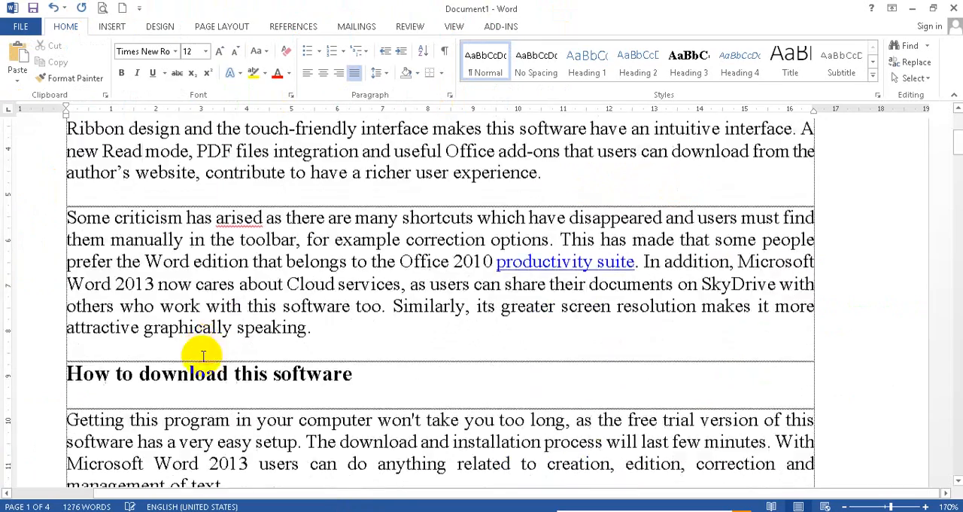
pyautogui.scroll(-3, 80, 363)
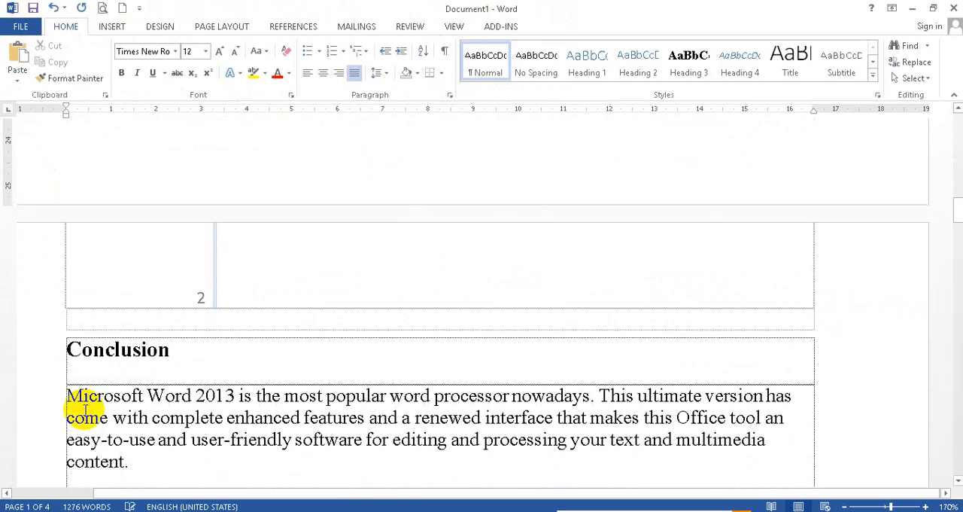
# Step: Remove the break before the Conclusion heading so the heading moves back to the end of page 1
pyautogui.click(70, 348)
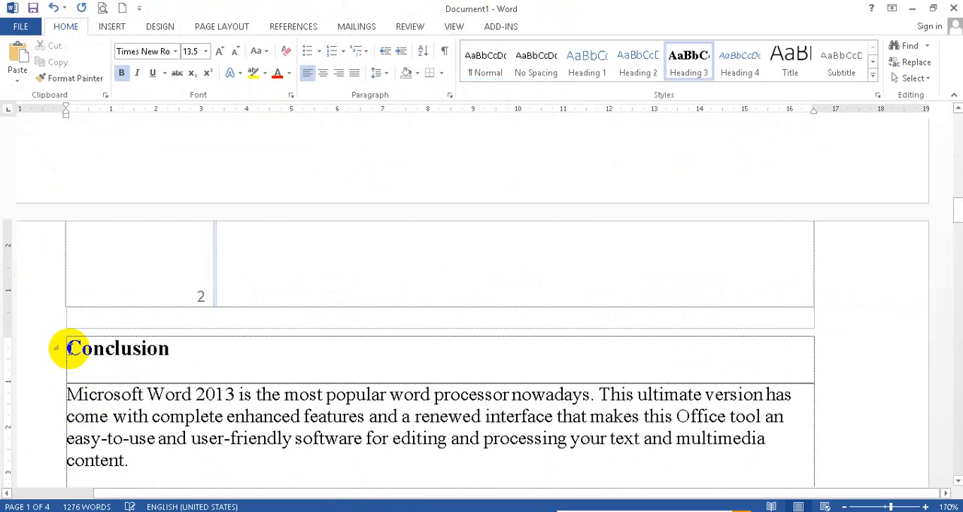
pyautogui.press('BackSpace')
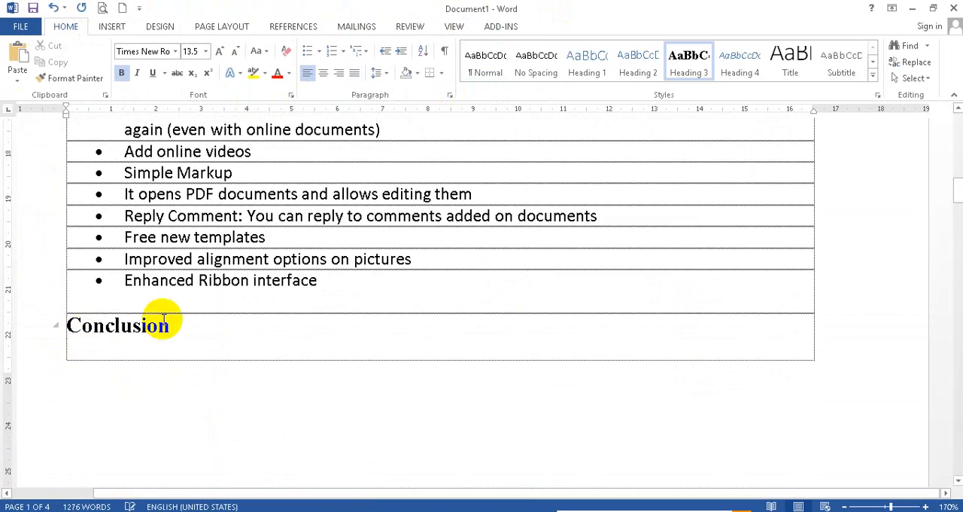
# Step: Insert a page break before the Conclusion heading and undo that insertion
pyautogui.scroll(3, 163, 325)
pyautogui.scroll(2, 133, 354)
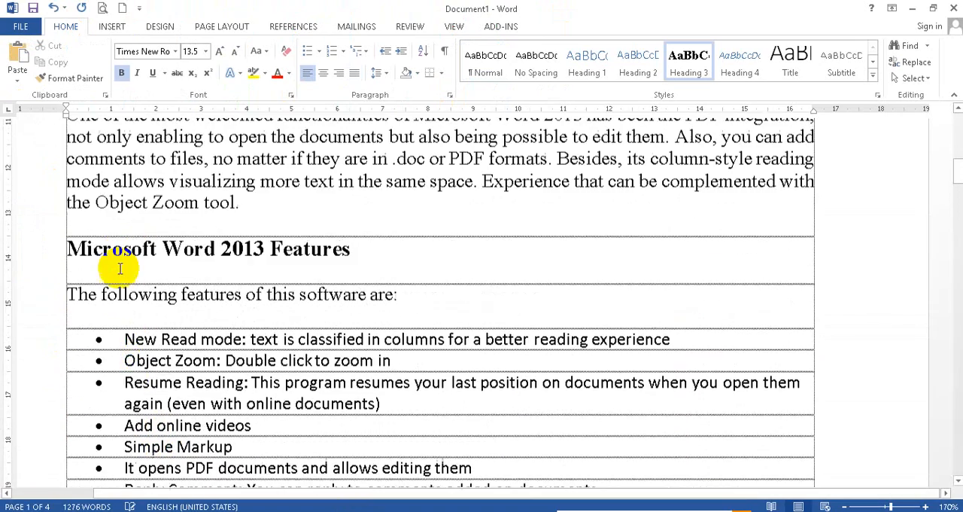
pyautogui.scroll(-5, 112, 301)
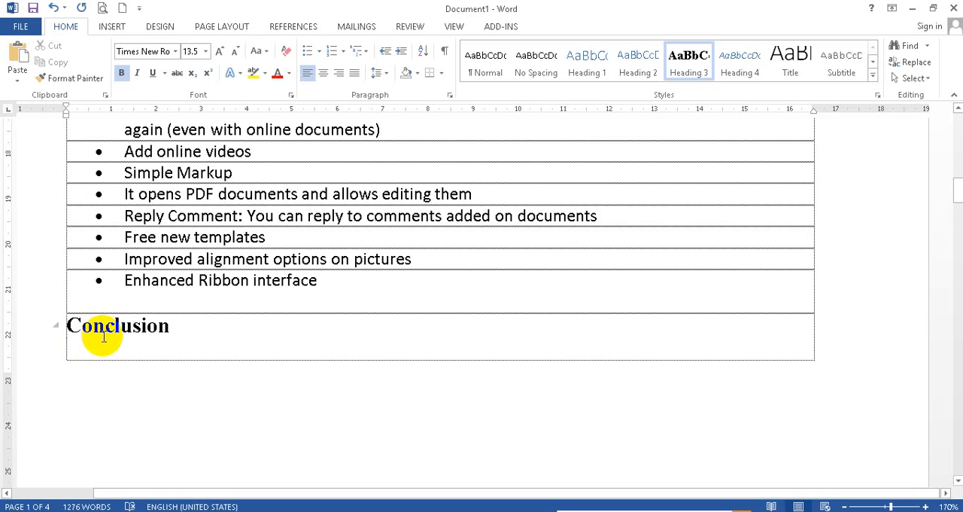
pyautogui.scroll(-1, 124, 305)
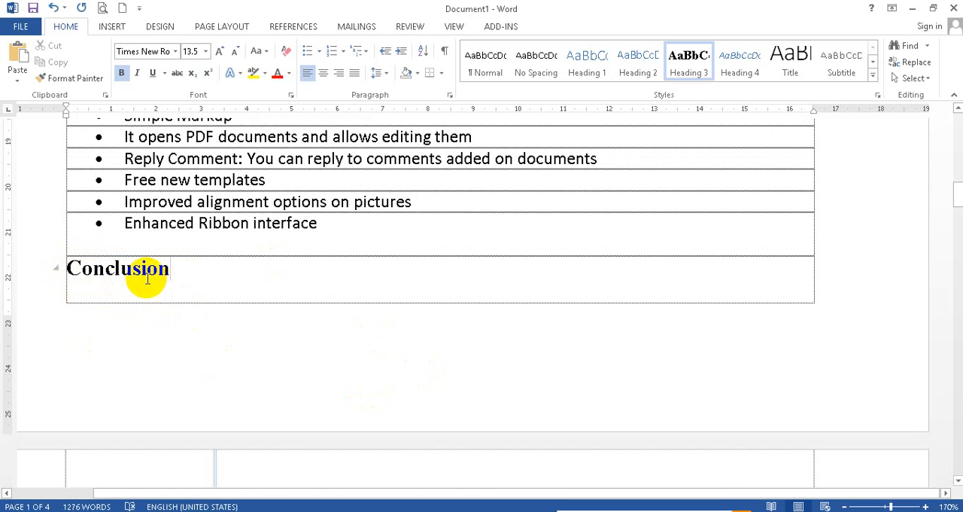
pyautogui.scroll(-3, 155, 371)
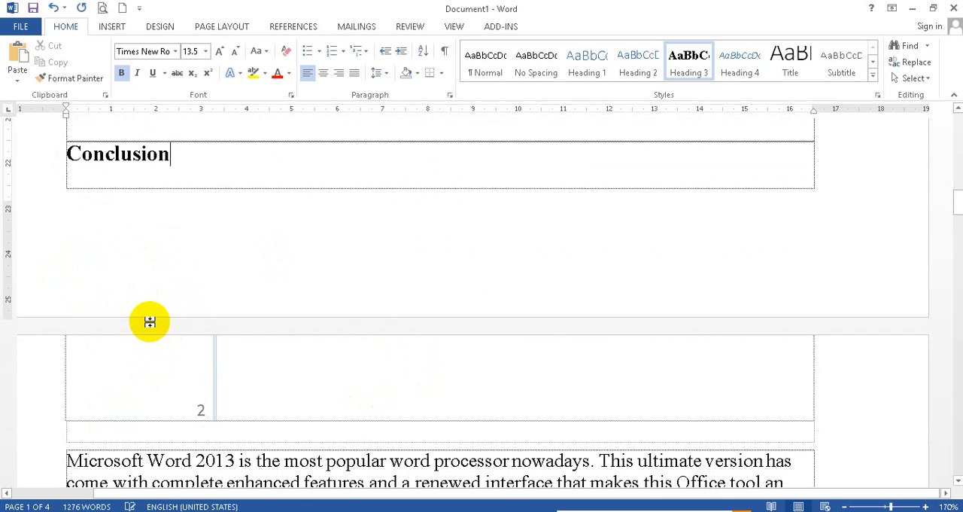
pyautogui.scroll(4, 173, 226)
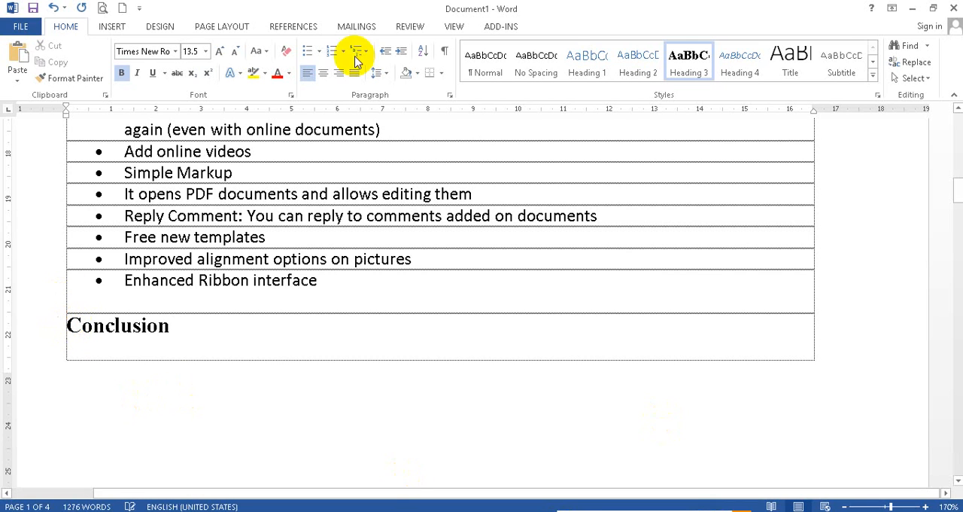
pyautogui.click(110, 27)
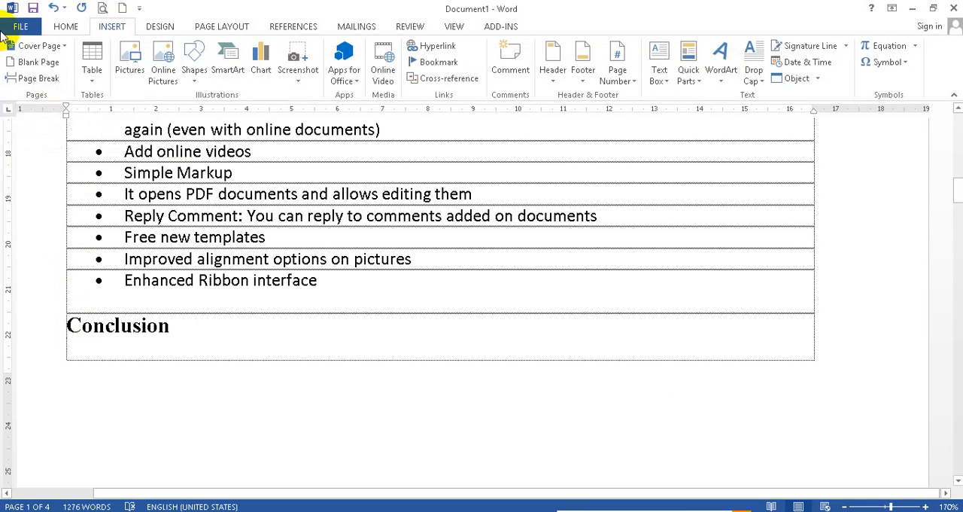
pyautogui.click(30, 80)
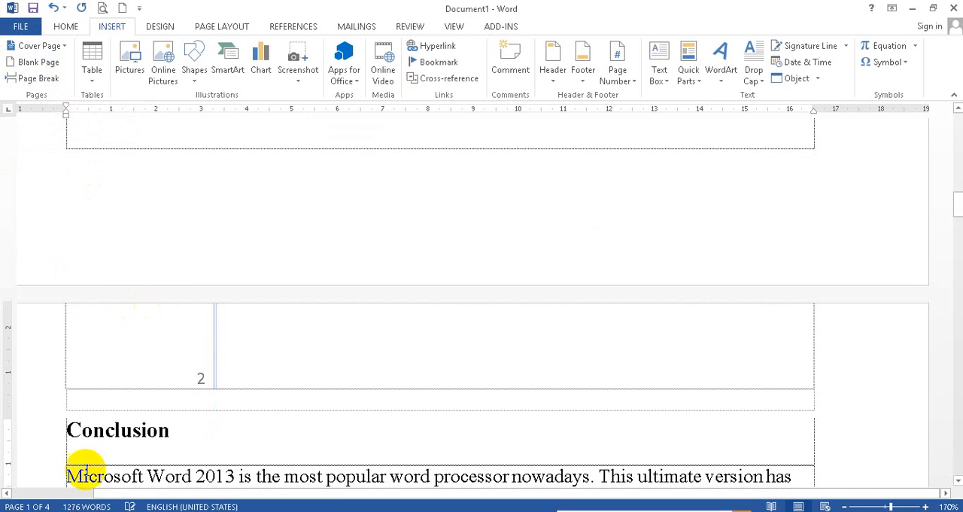
pyautogui.click(54, 8)
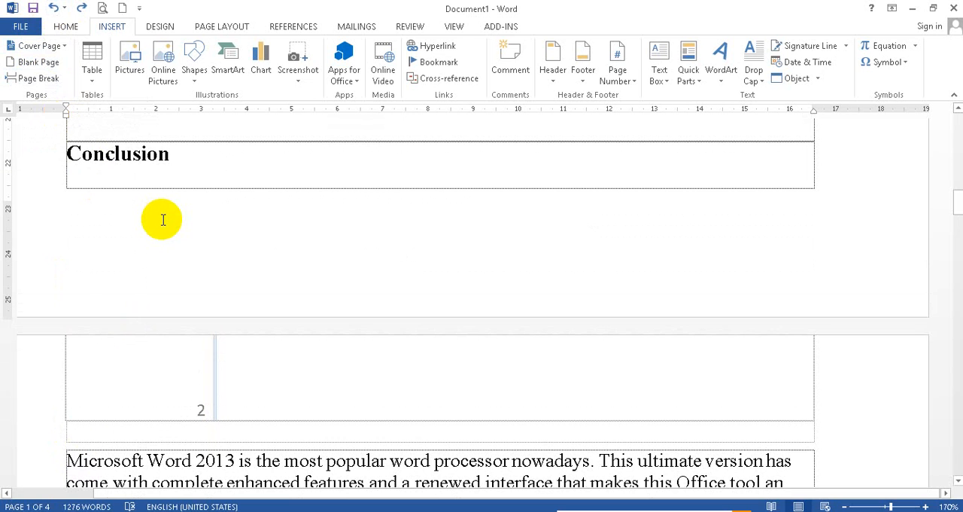
# Step: Insert the page break before the Conclusion heading again, pushing the heading to the start of page 2
pyautogui.hotkey('ctrl', 'Return')
pyautogui.scroll(-3, 175, 308)
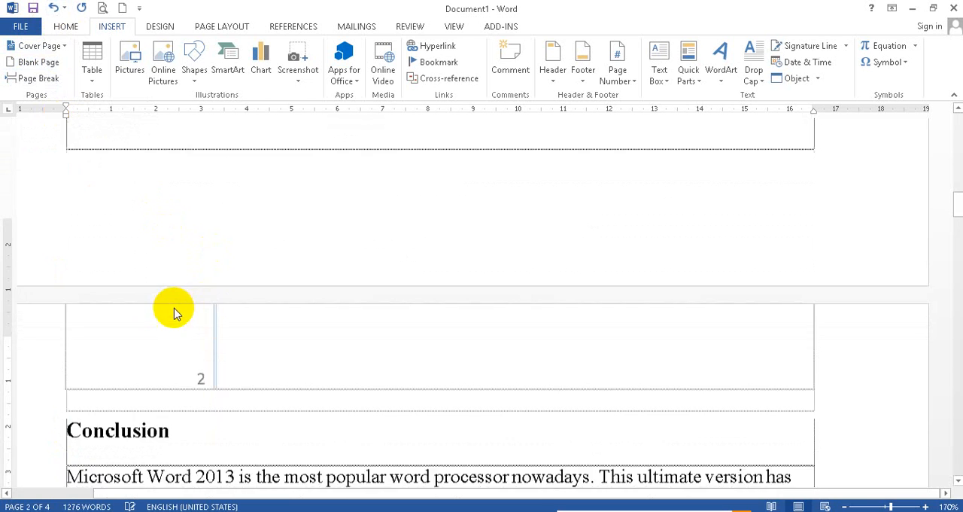
pyautogui.scroll(1, 120, 355)
pyautogui.scroll(1, 120, 355)
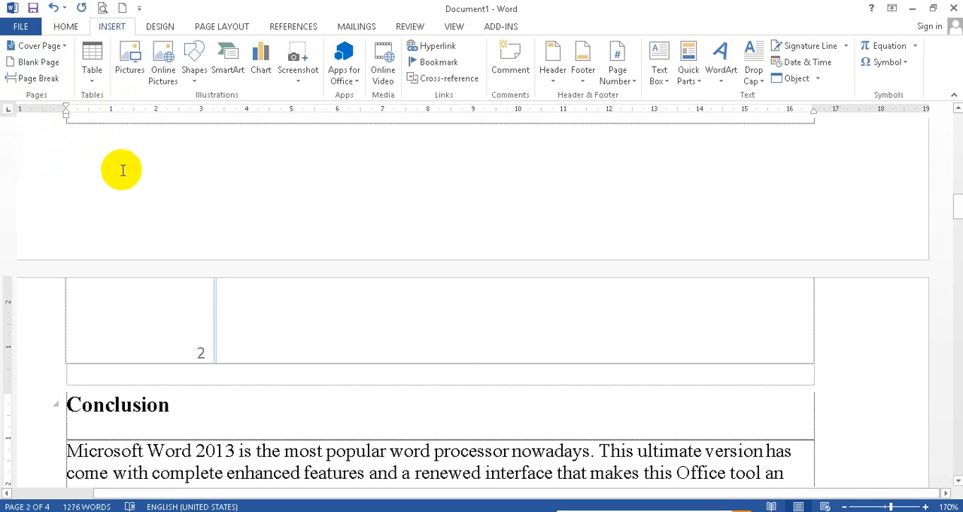
pyautogui.scroll(3, 169, 287)
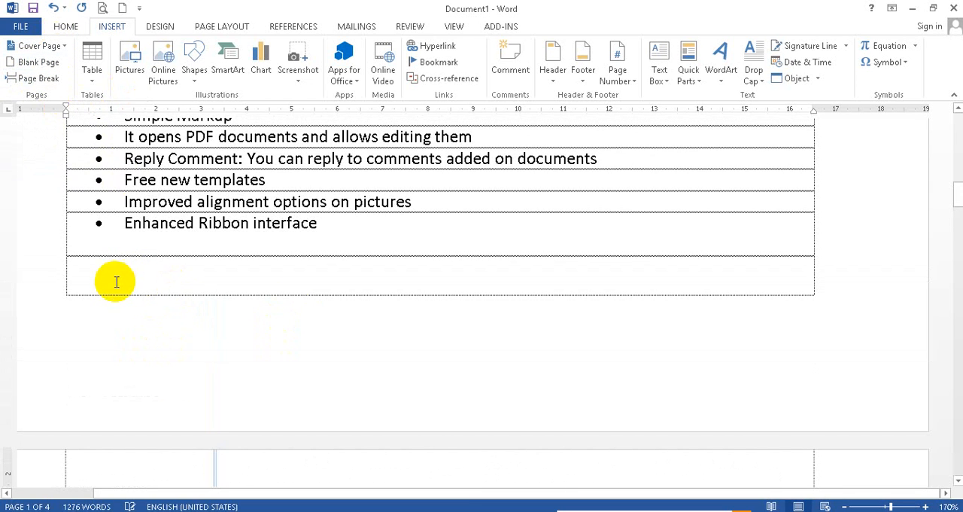
pyautogui.scroll(-4, 86, 308)
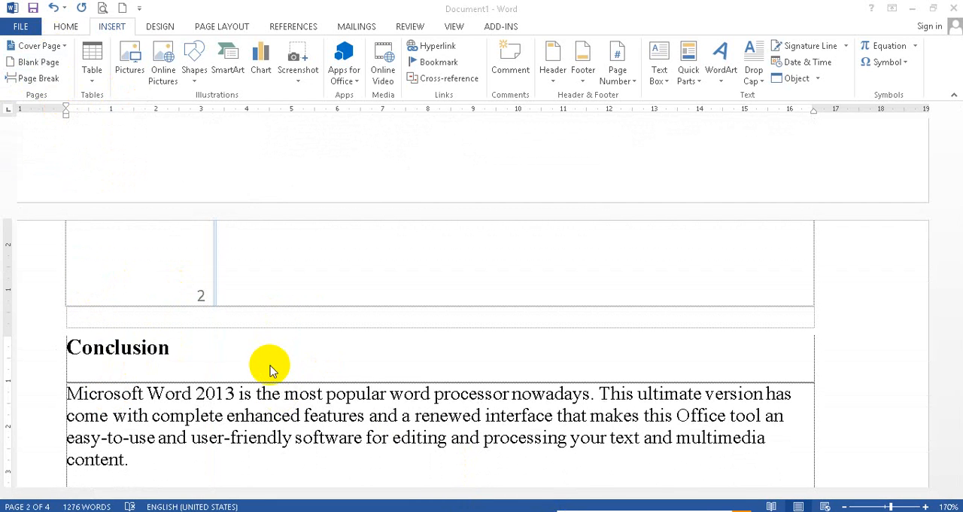
pyautogui.scroll(4, 263, 365)
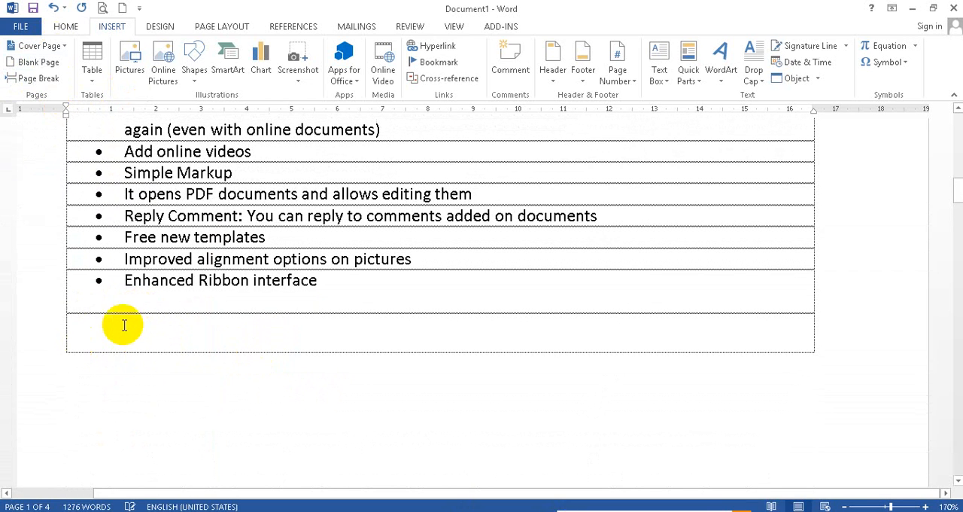
pyautogui.scroll(-6, 114, 328)
pyautogui.scroll(5, 114, 335)
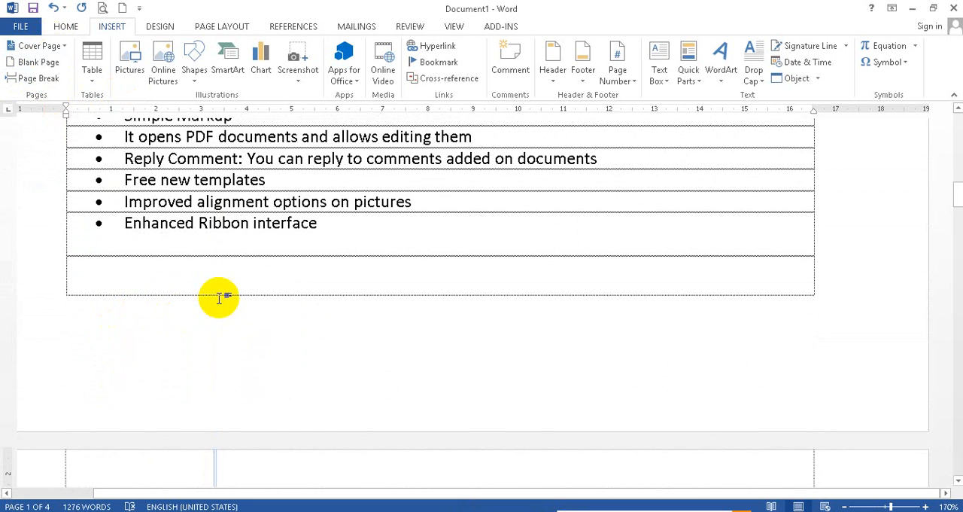
# Step: Show paragraph marks and other hidden formatting symbols in the document
pyautogui.click(67, 27)
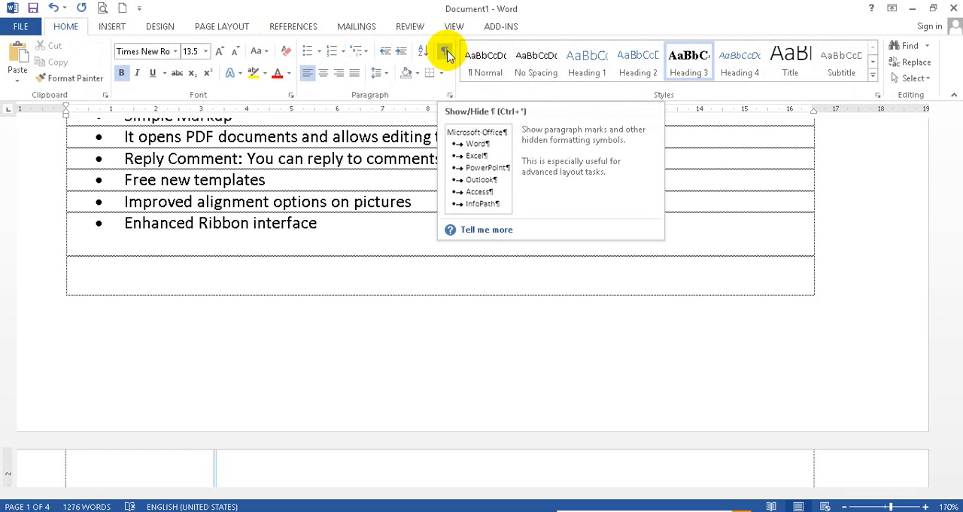
pyautogui.click(298, 276)
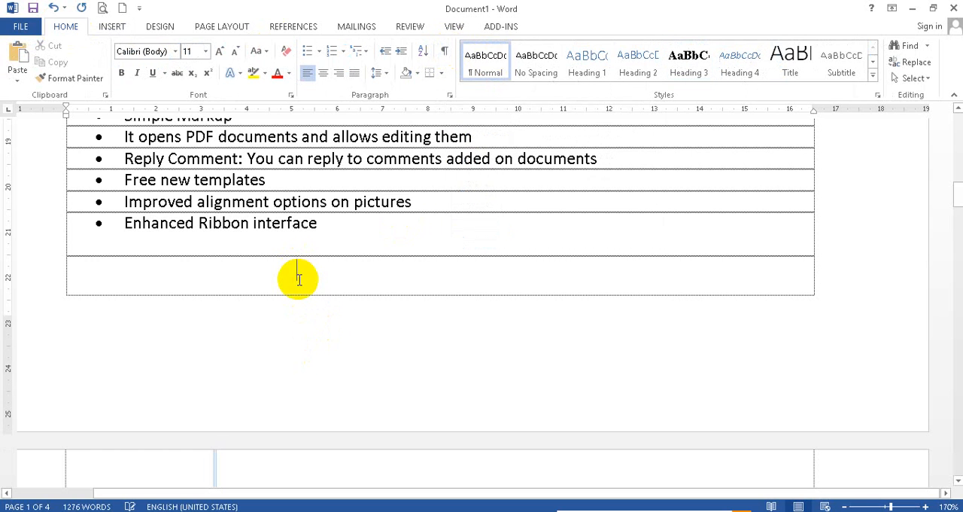
pyautogui.click(359, 234)
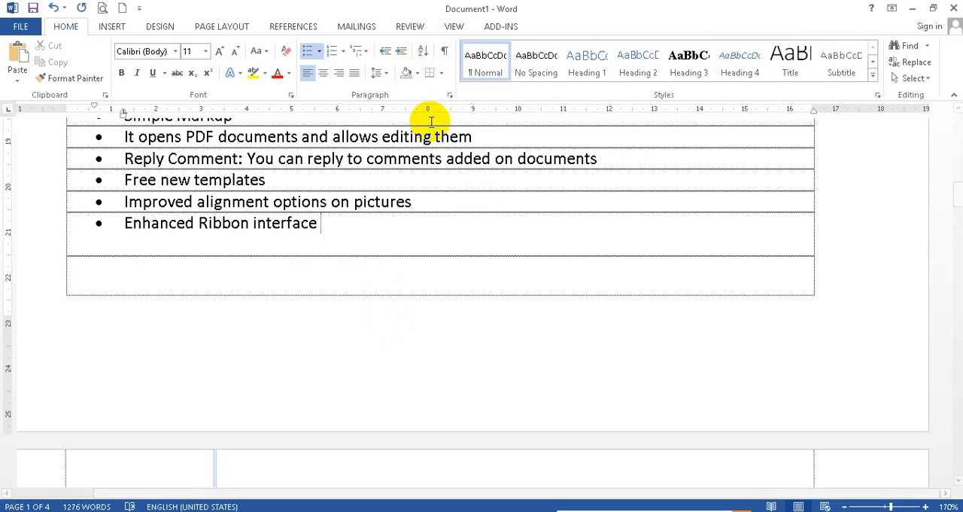
pyautogui.click(449, 52)
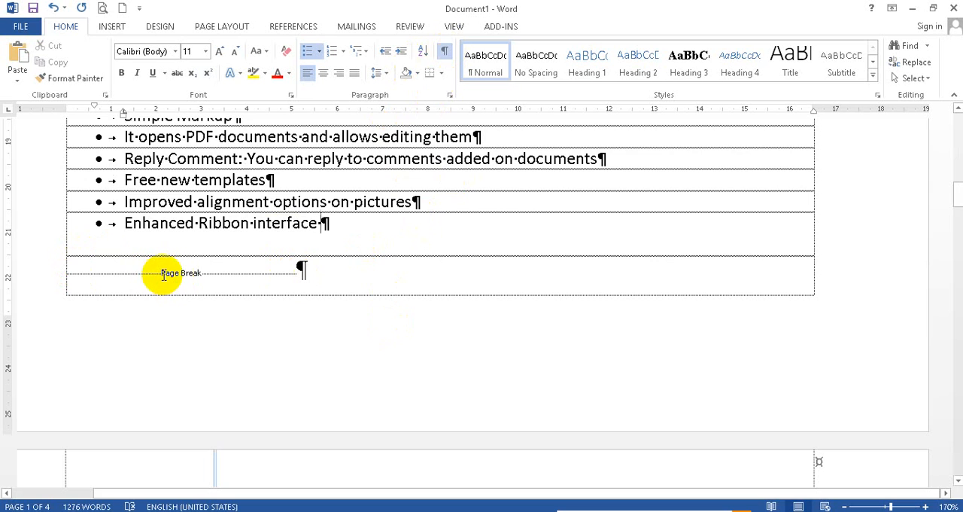
# Step: Examine the page break mark below the feature list and the Conclusion heading on the following page
pyautogui.scroll(-3, 184, 275)
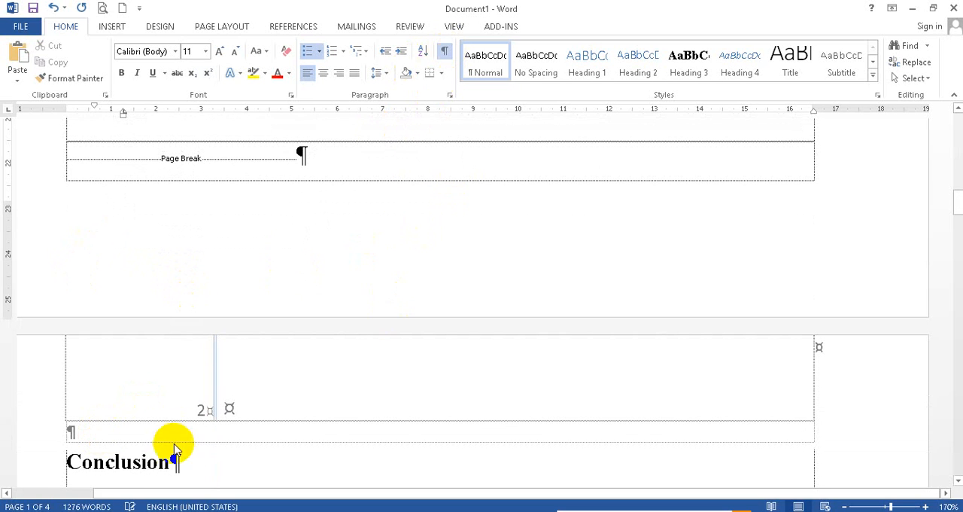
pyautogui.scroll(5, 243, 364)
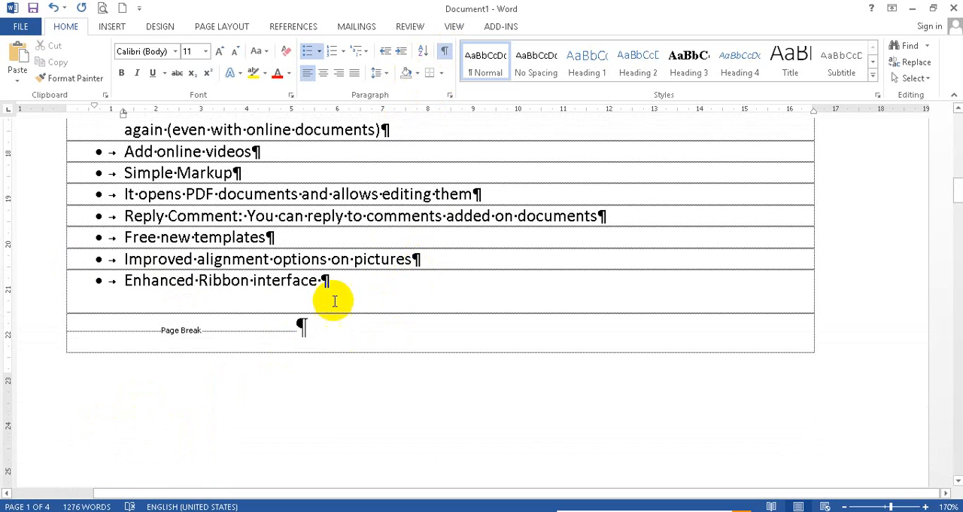
pyautogui.scroll(-5, 258, 361)
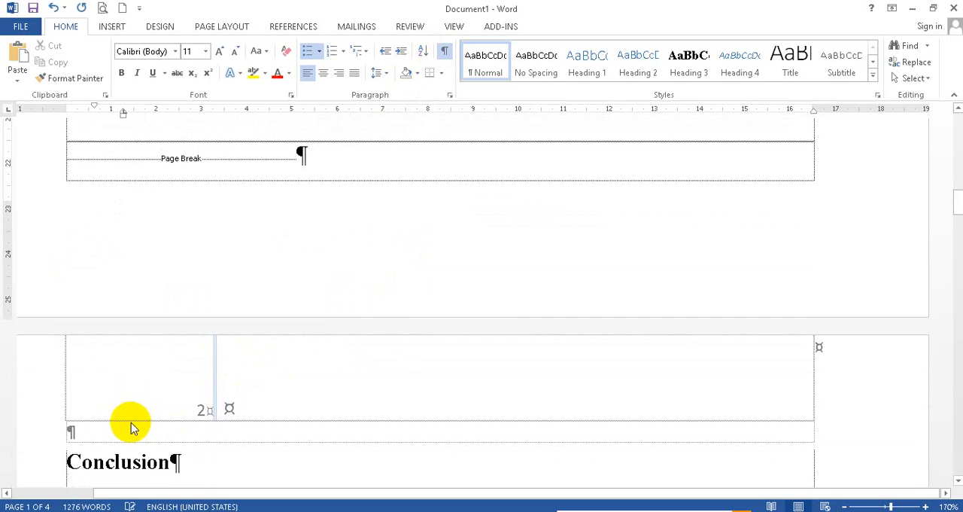
pyautogui.scroll(3, 132, 324)
pyautogui.scroll(-5, 121, 361)
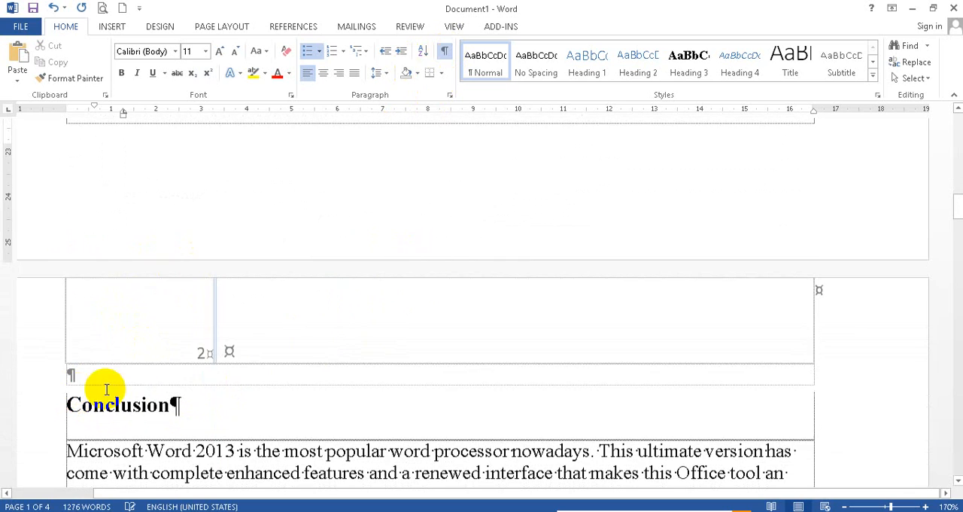
pyautogui.scroll(5, 112, 316)
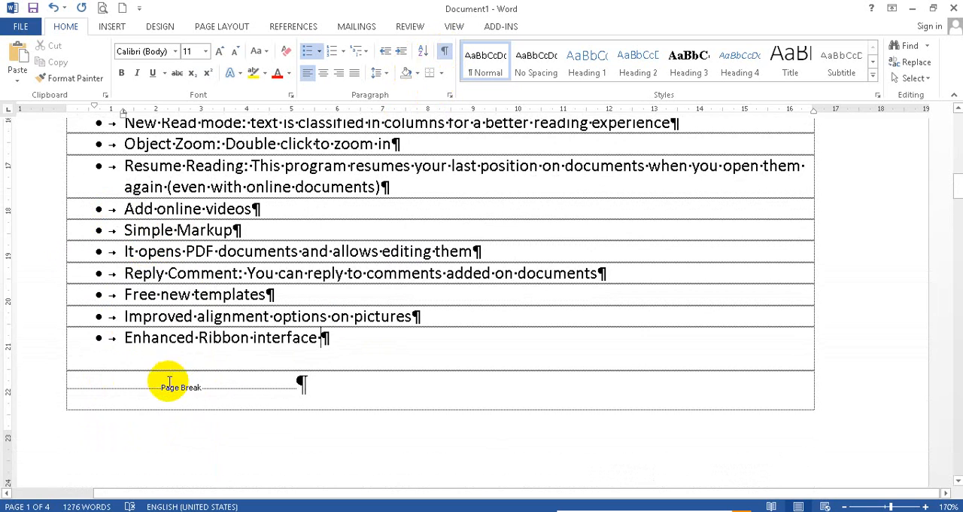
pyautogui.scroll(-5, 98, 376)
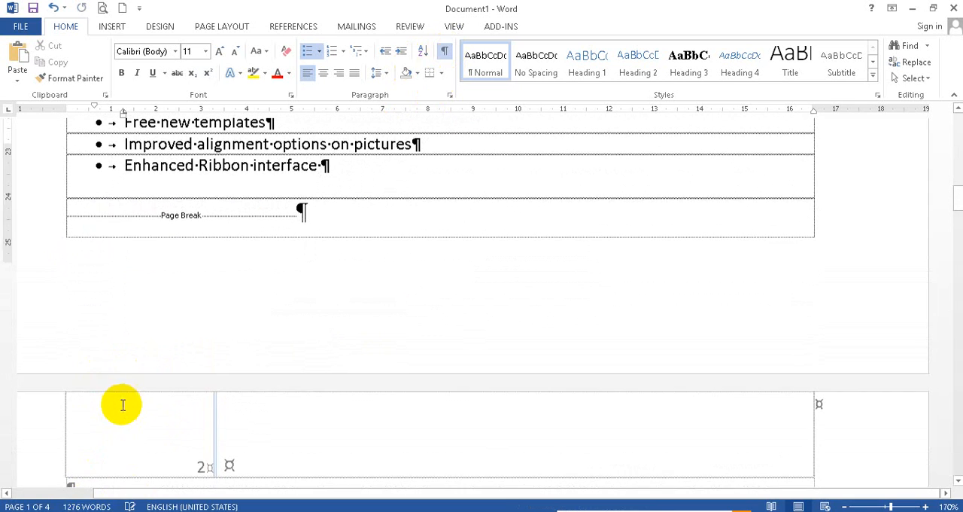
pyautogui.scroll(-5, 113, 398)
pyautogui.scroll(5, 194, 208)
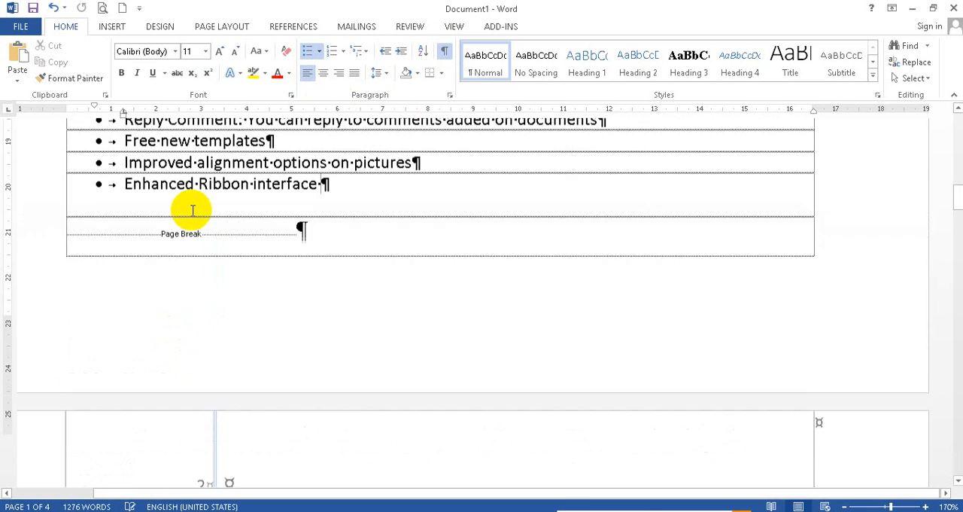
pyautogui.scroll(-5, 150, 324)
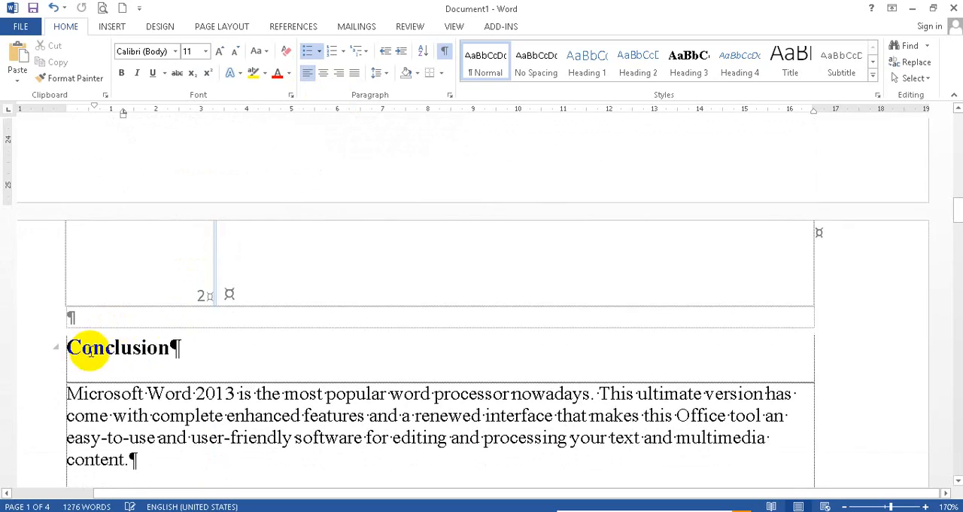
pyautogui.scroll(-15, 118, 368)
pyautogui.scroll(15, 165, 373)
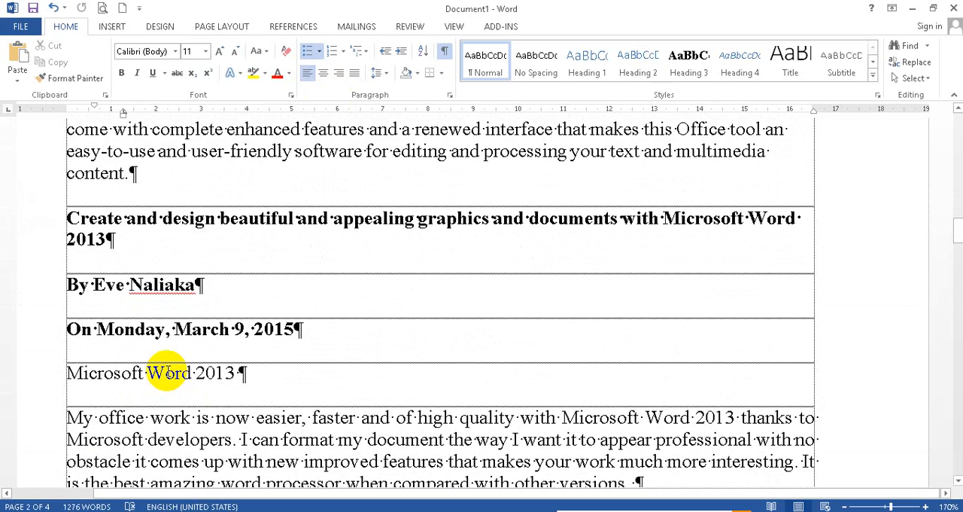
pyautogui.scroll(10, 165, 373)
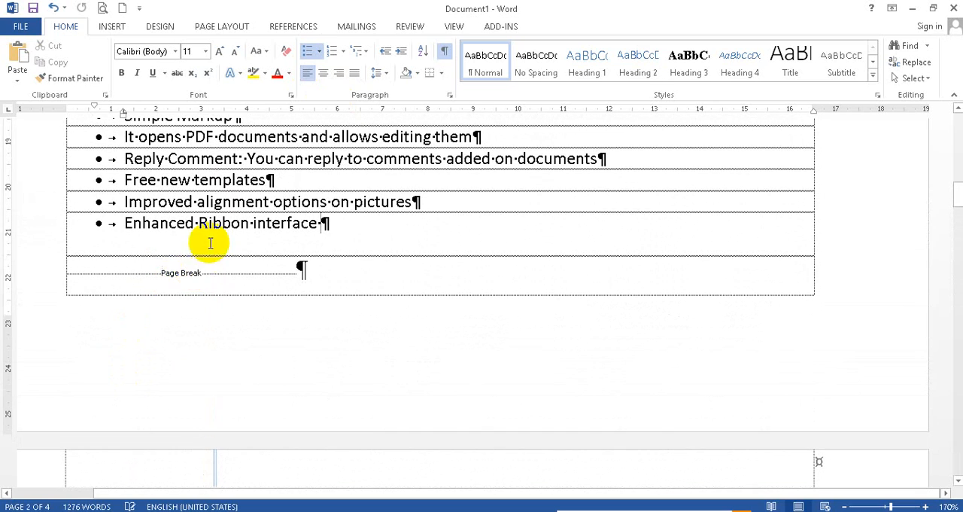
pyautogui.scroll(-3, 106, 419)
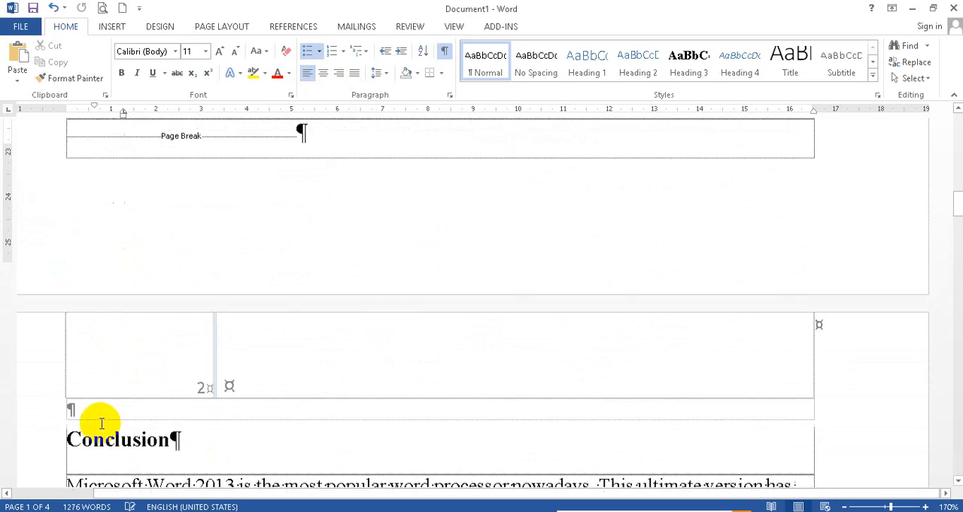
pyautogui.scroll(3, 106, 419)
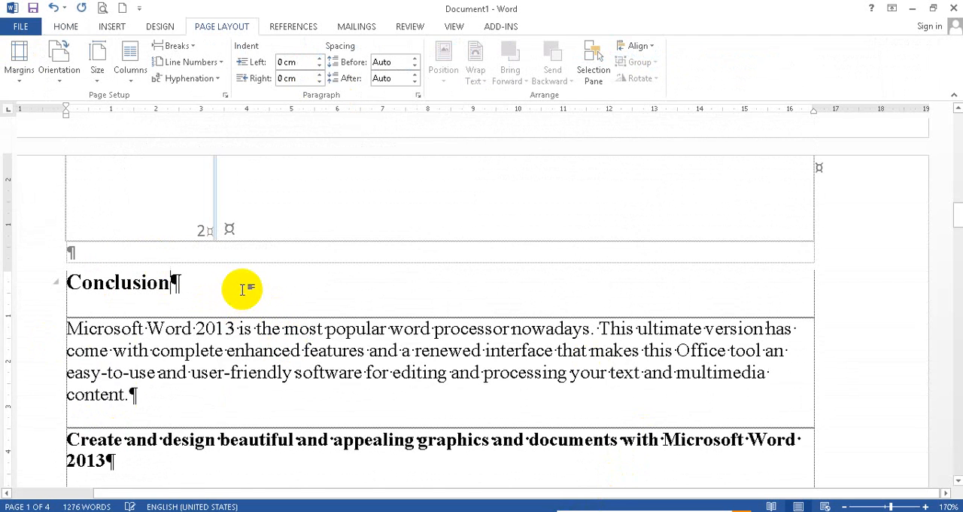
# Step: Review the available page and section break types, working at the two-column list of Office programs on page 3
pyautogui.scroll(-6, 261, 291)
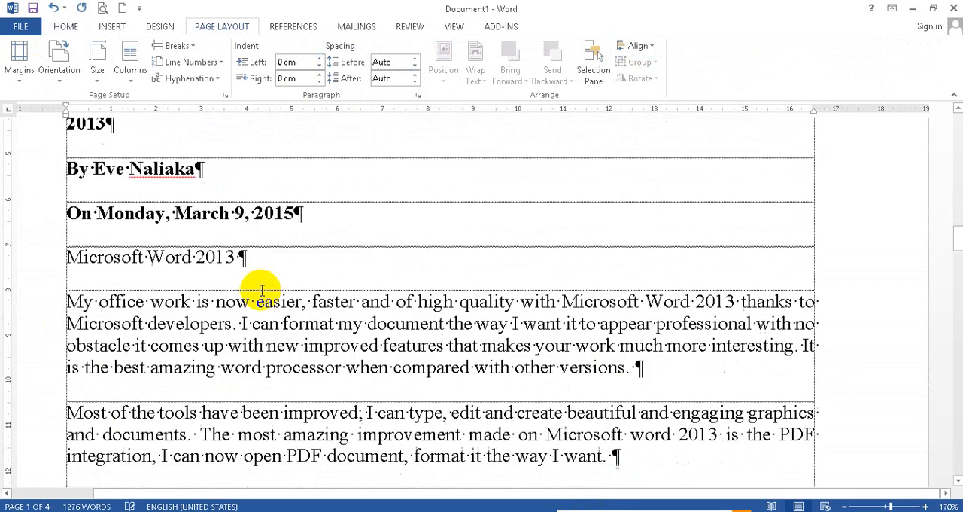
pyautogui.scroll(15, 261, 290)
pyautogui.scroll(-8, 264, 289)
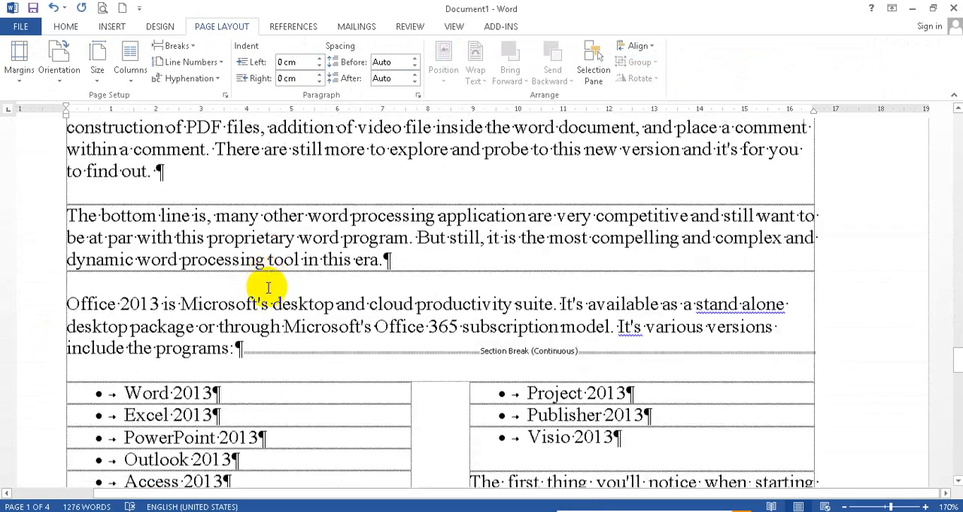
pyautogui.click(444, 256)
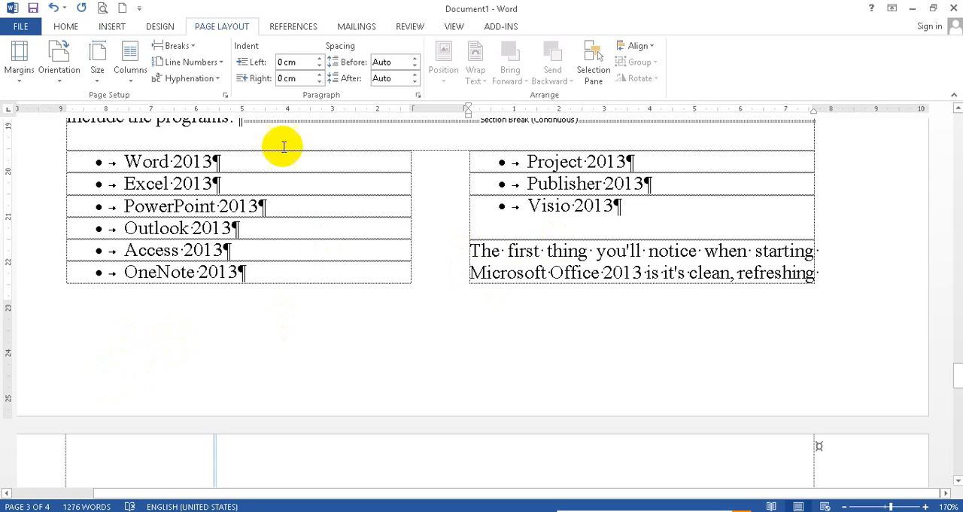
pyautogui.click(66, 26)
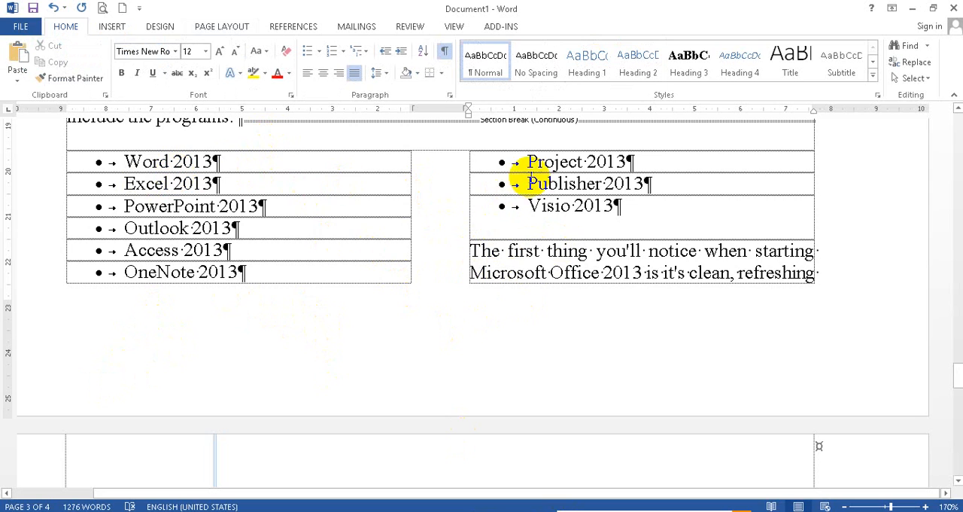
pyautogui.click(234, 26)
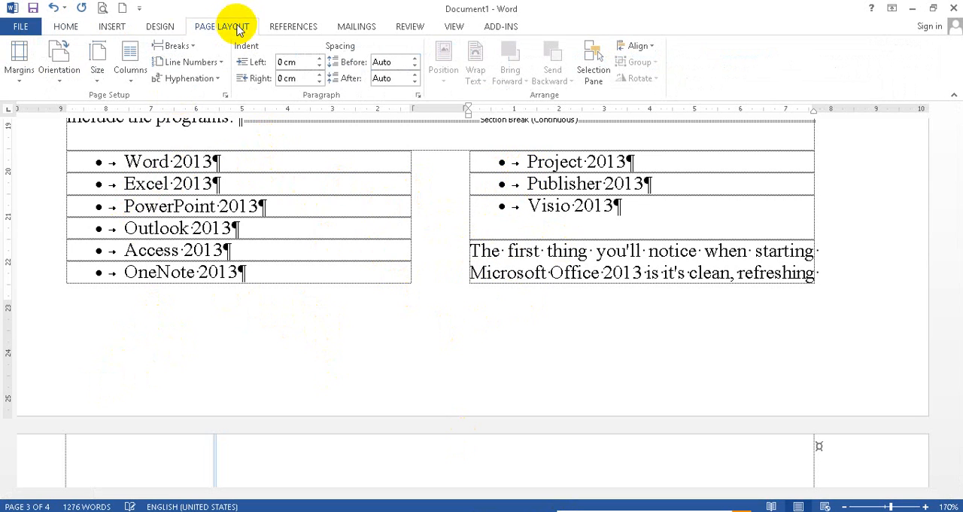
pyautogui.click(180, 46)
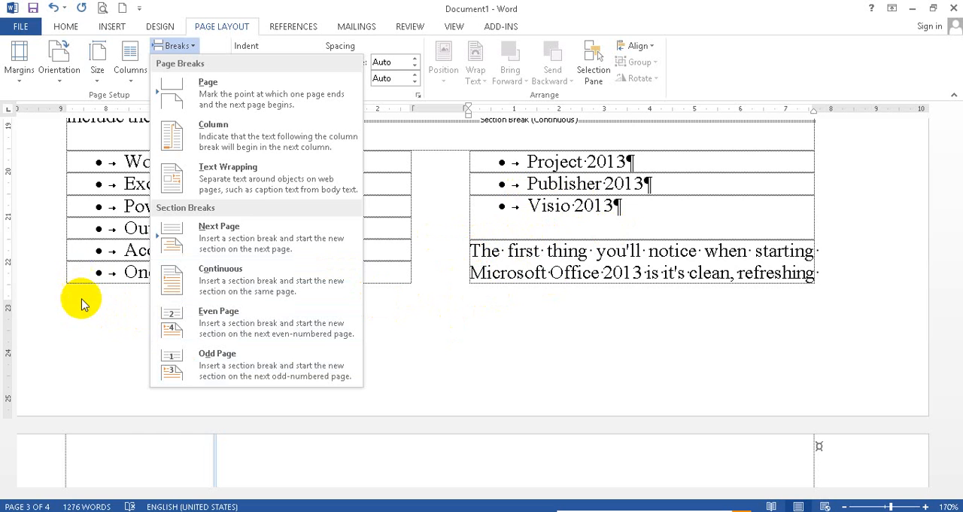
pyautogui.click(472, 254)
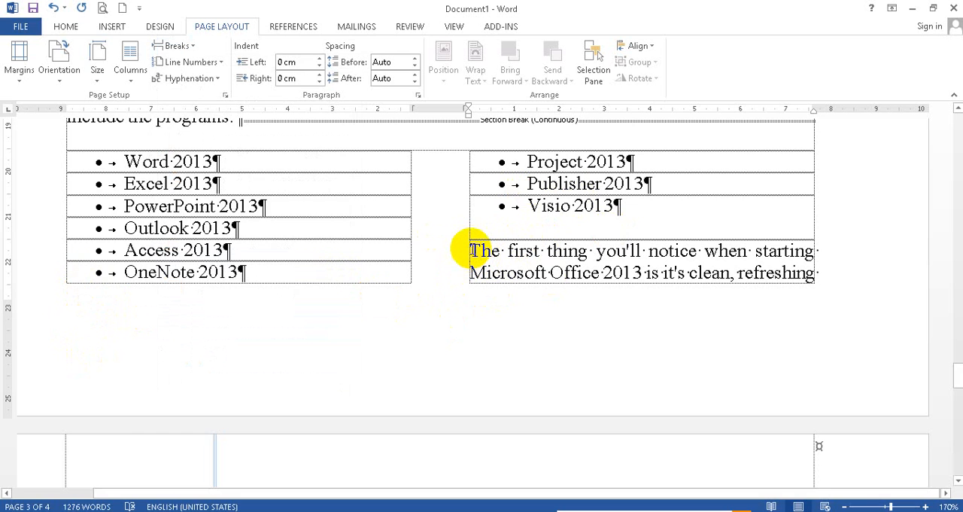
# Step: Insert a continuous section break before the paragraph starting "The first thing you'll notice"
pyautogui.click(161, 26)
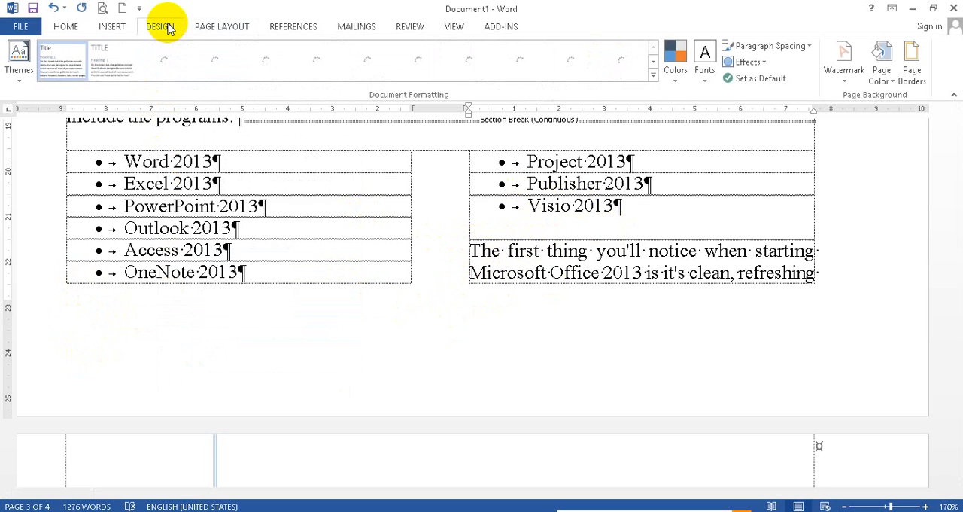
pyautogui.click(221, 28)
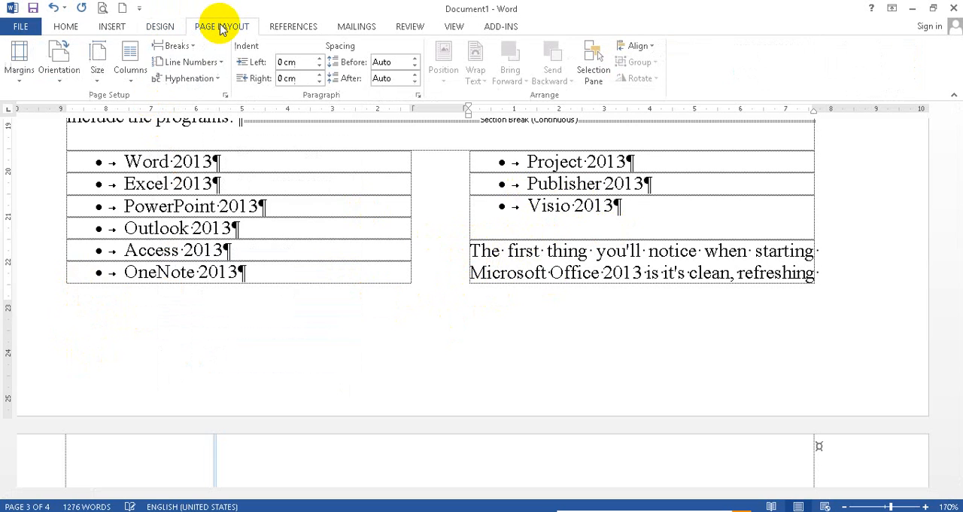
pyautogui.click(175, 47)
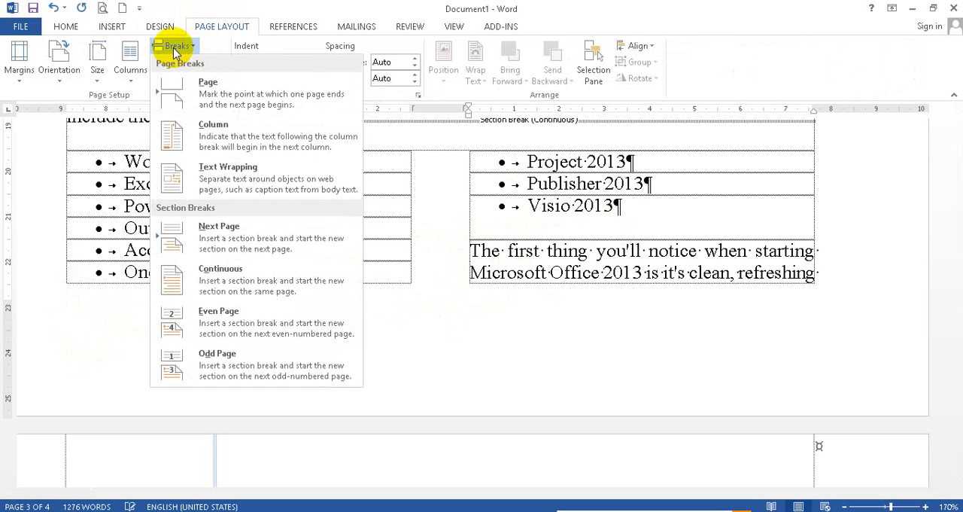
pyautogui.click(255, 290)
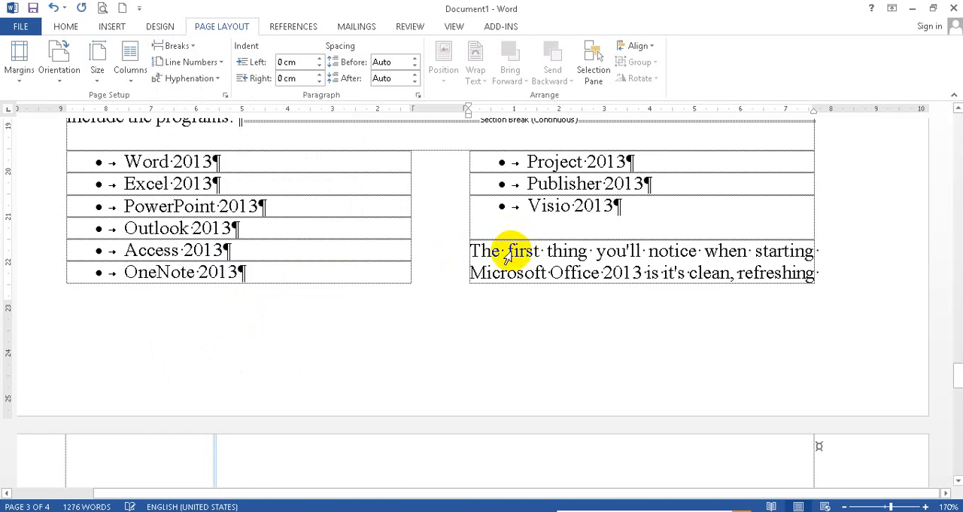
pyautogui.scroll(3, 301, 369)
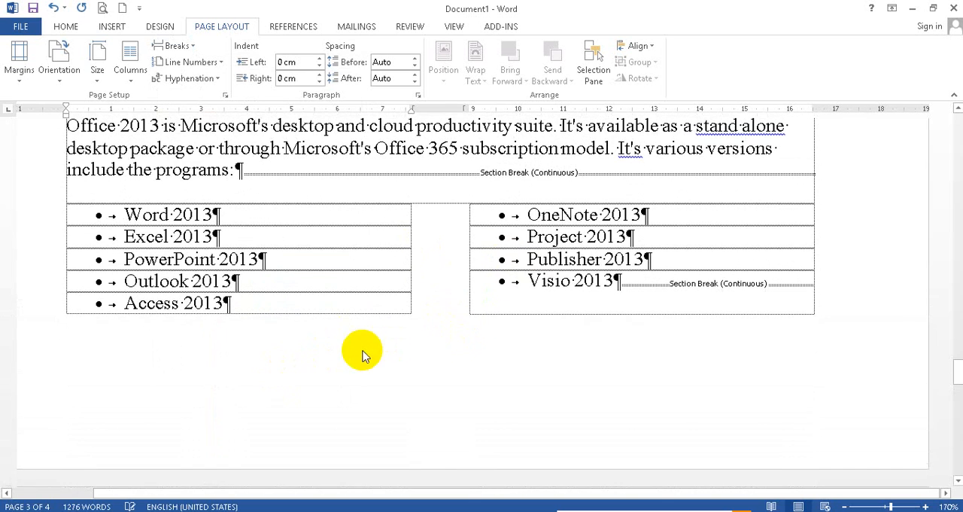
pyautogui.scroll(-3, 377, 286)
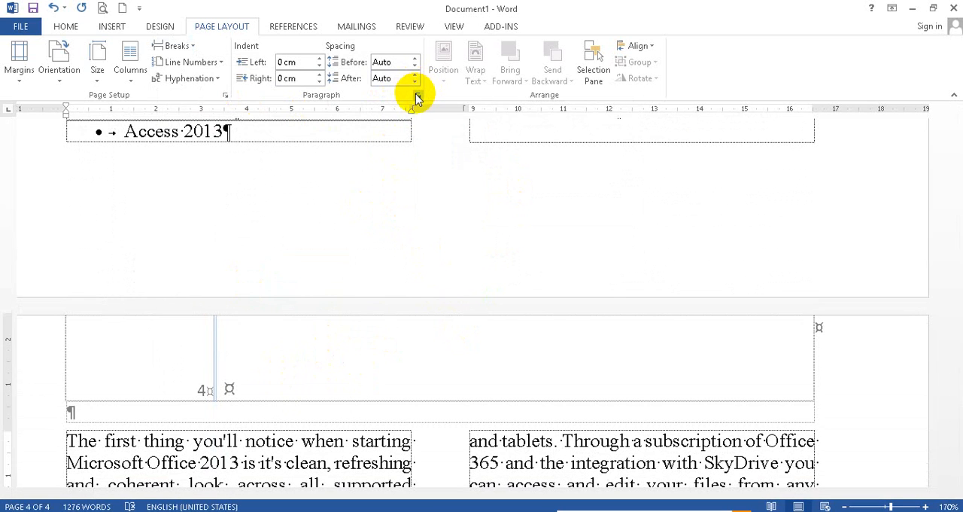
# Step: Set the top, left, bottom and right margins of the current section to 1 cm and undo the margin change
pyautogui.click(226, 95)
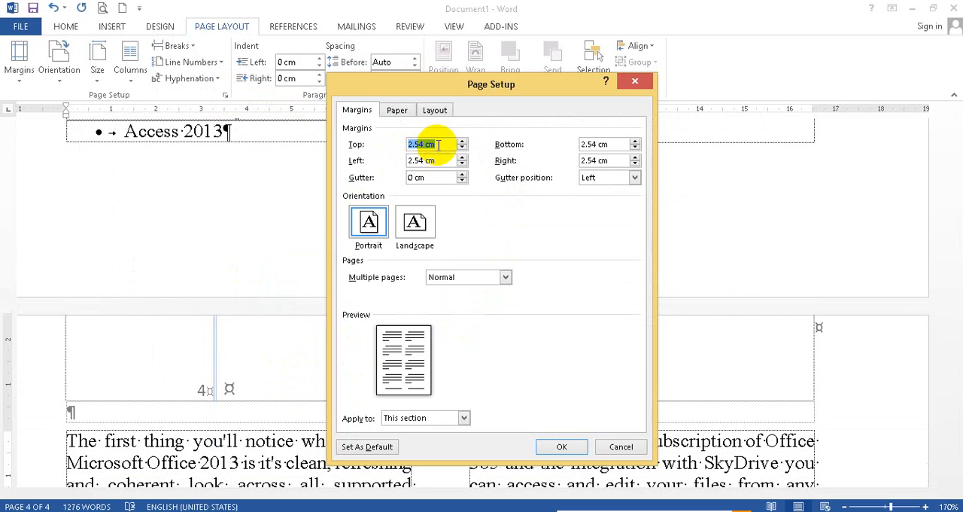
pyautogui.write('1')
pyautogui.press('BackSpace')
pyautogui.press('BackSpace')
pyautogui.press('BackSpace')
pyautogui.press('BackSpace')
pyautogui.press('BackSpace')
pyautogui.press('BackSpace')
pyautogui.press('BackSpace')
pyautogui.write('1')
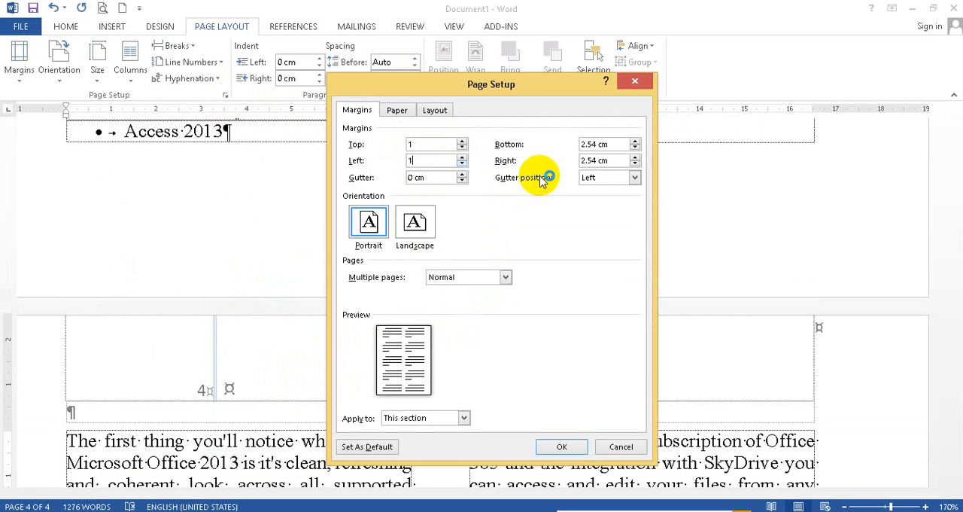
pyautogui.press('Tab')
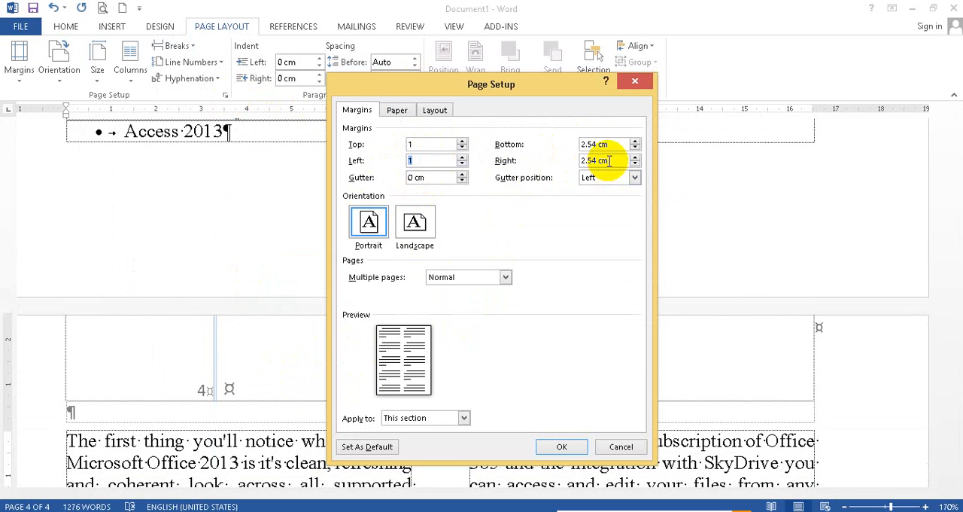
pyautogui.moveTo(613, 144); pyautogui.dragTo(564, 146)
pyautogui.write('1')
pyautogui.press('Tab')
pyautogui.write('1')
pyautogui.click(561, 447)
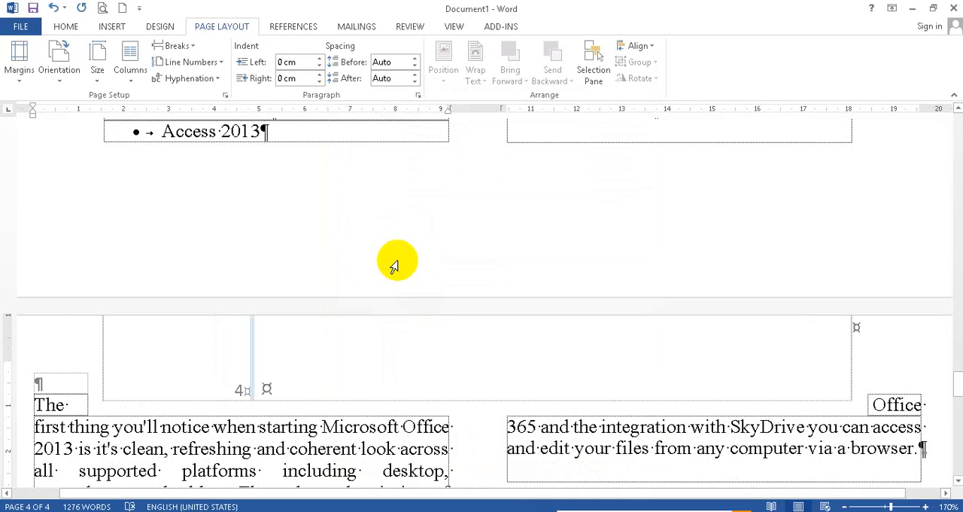
pyautogui.scroll(4, 395, 267)
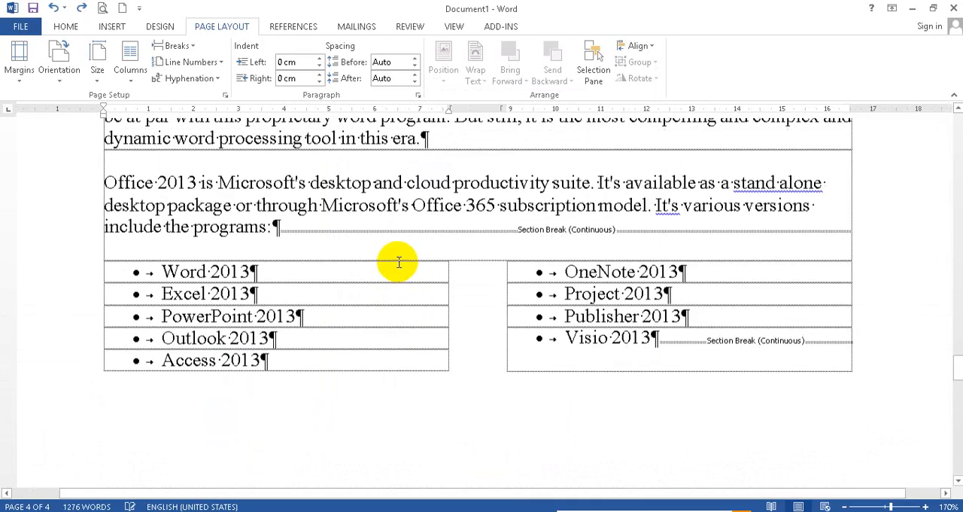
# Step: Slightly reduce the top margin of the section at the start of page 3
pyautogui.scroll(10, 411, 307)
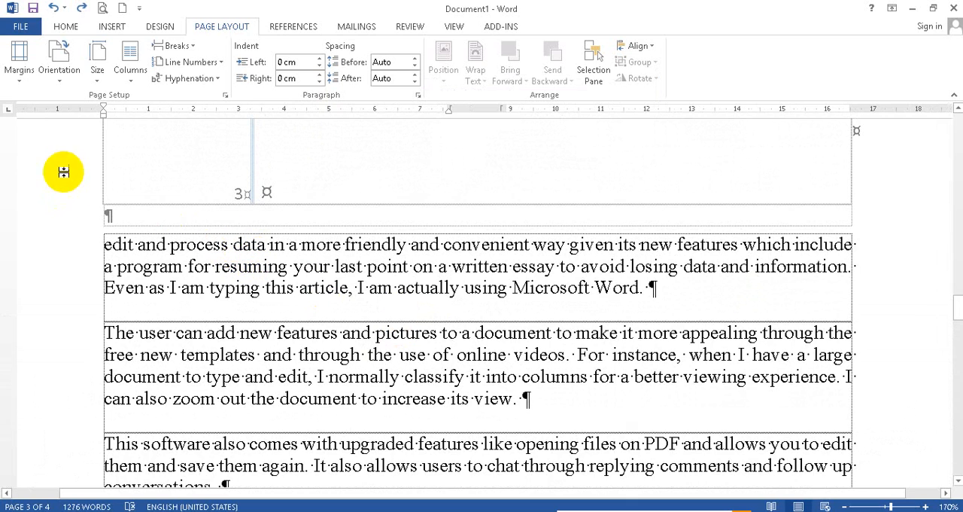
pyautogui.scroll(1, 64, 172)
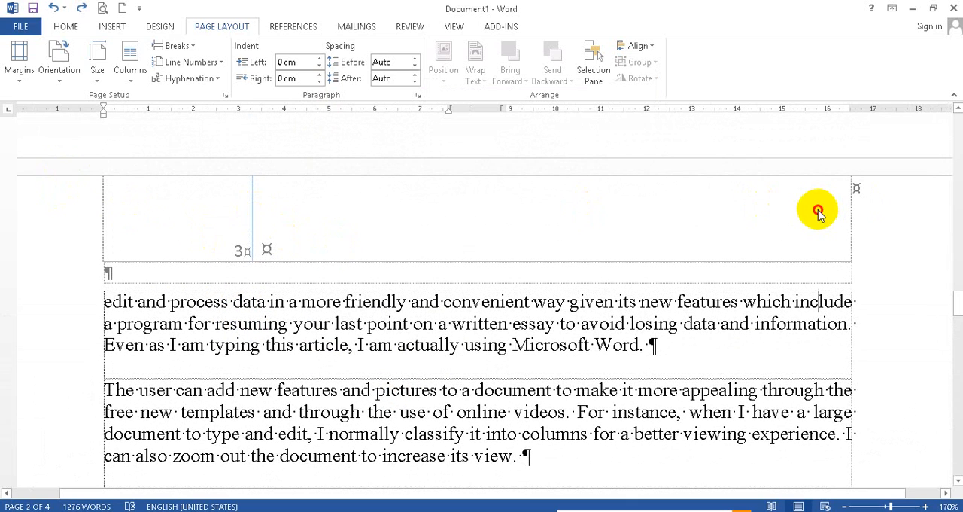
pyautogui.doubleClick(28, 276)
pyautogui.moveTo(9, 260); pyautogui.dragTo(11, 225)
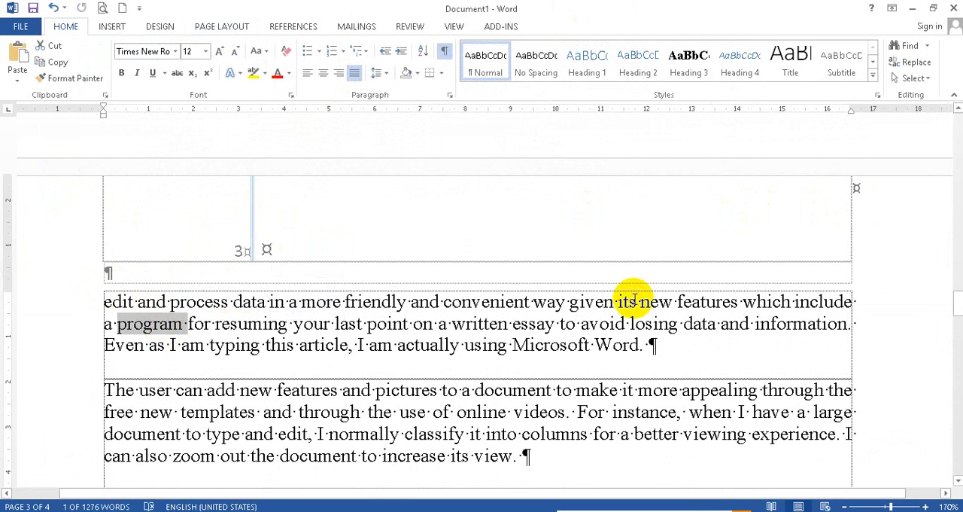
pyautogui.doubleClick(801, 356)
pyautogui.moveTo(6, 262); pyautogui.dragTo(6, 254)
# Step: Try to reduce the bottom margin of the section starting with "The first thing you'll notice"
pyautogui.scroll(-15, 243, 354)
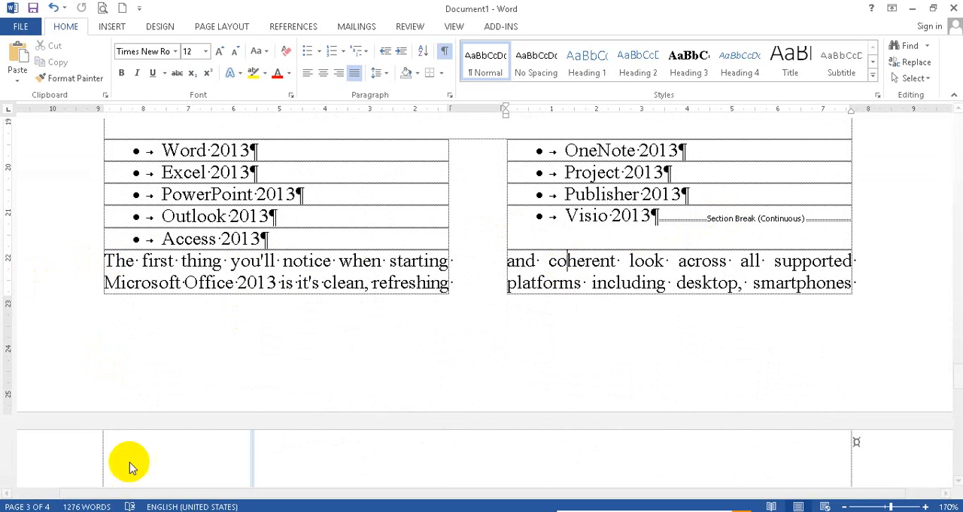
pyautogui.scroll(-3, 135, 444)
pyautogui.scroll(3, 444, 386)
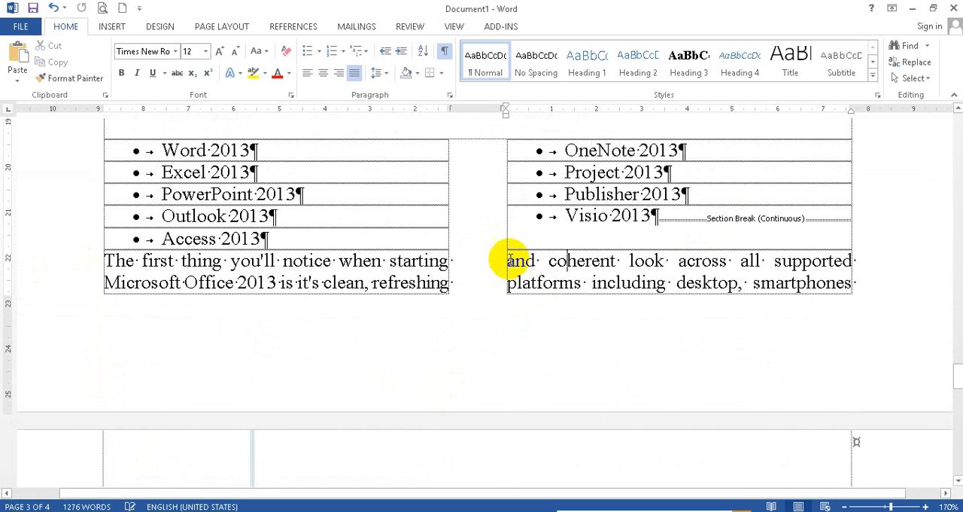
pyautogui.click(136, 281)
pyautogui.moveTo(3, 302); pyautogui.dragTo(4, 331)
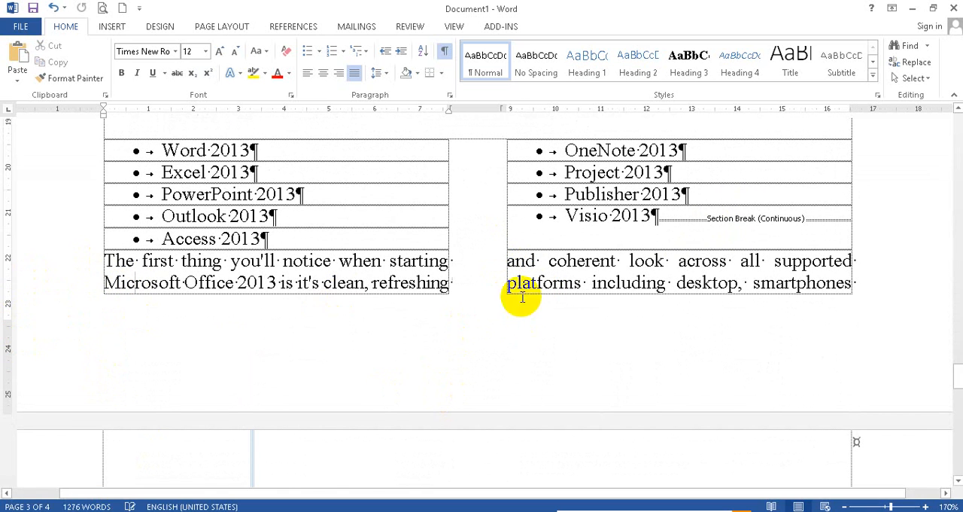
# Step: Examine the continuous section breaks before and after the two-column list of Office programs
pyautogui.click(657, 216)
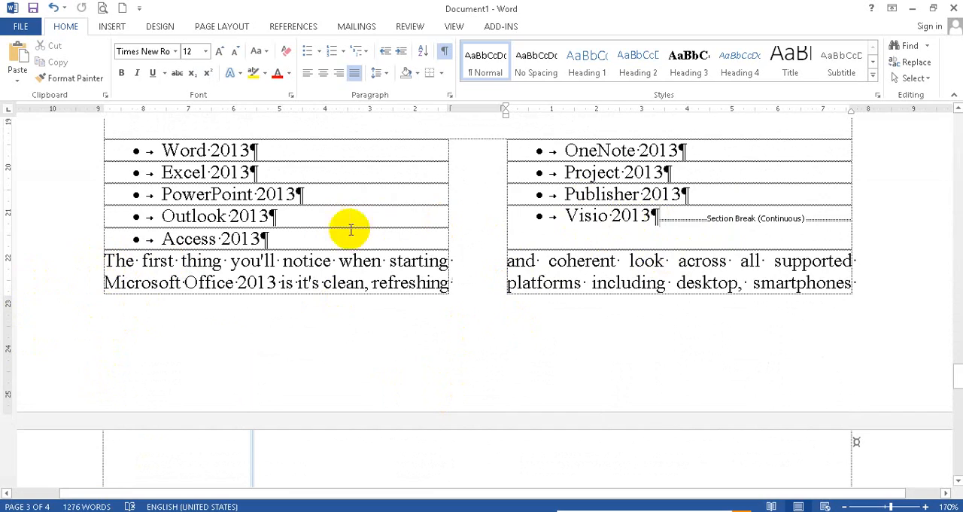
pyautogui.scroll(-5, 423, 316)
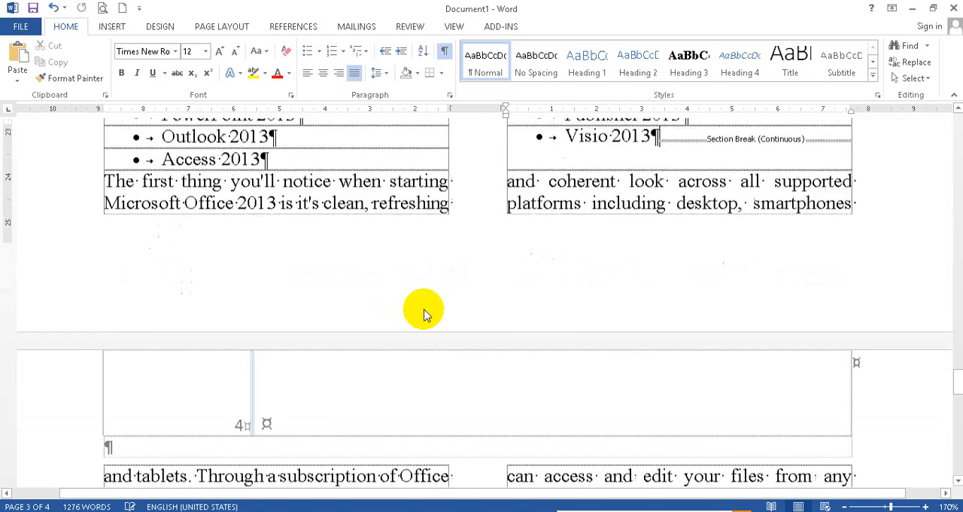
pyautogui.scroll(5, 387, 365)
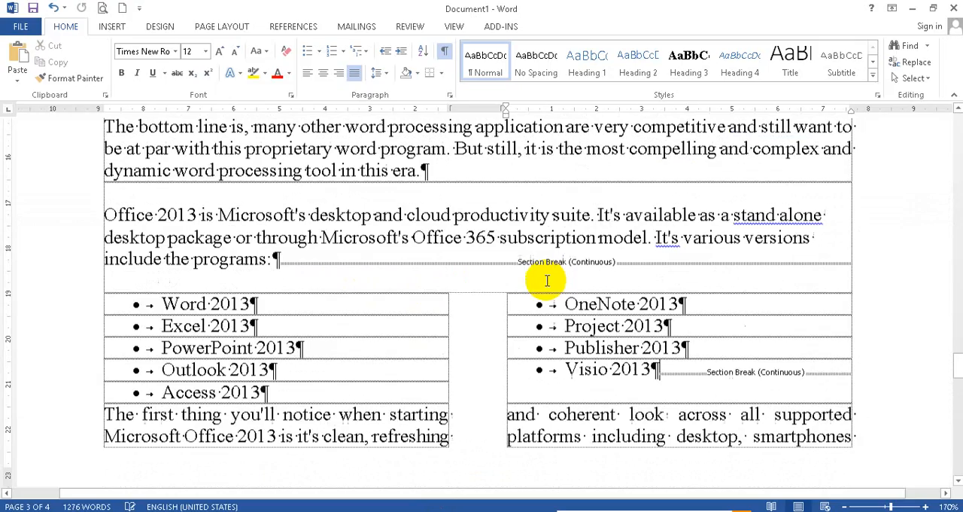
pyautogui.scroll(-4, 154, 435)
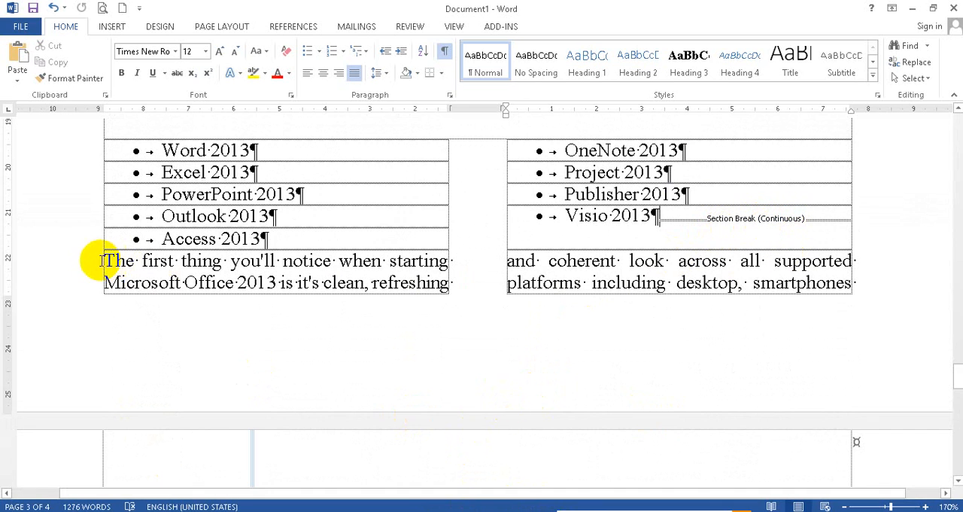
# Step: Set the paragraph from "The first thing you'll notice" to "computer via a browser." in one column
pyautogui.moveTo(103, 260); pyautogui.dragTo(695, 430)
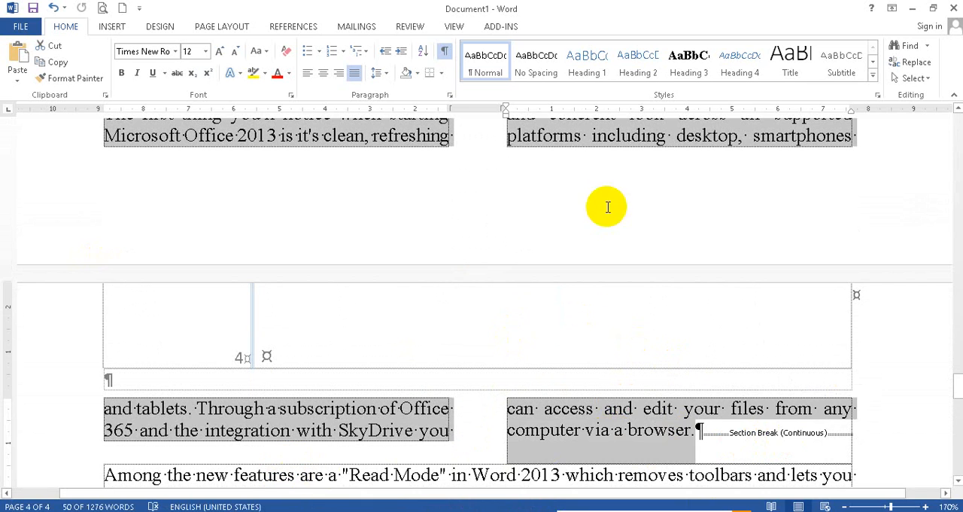
pyautogui.click(200, 27)
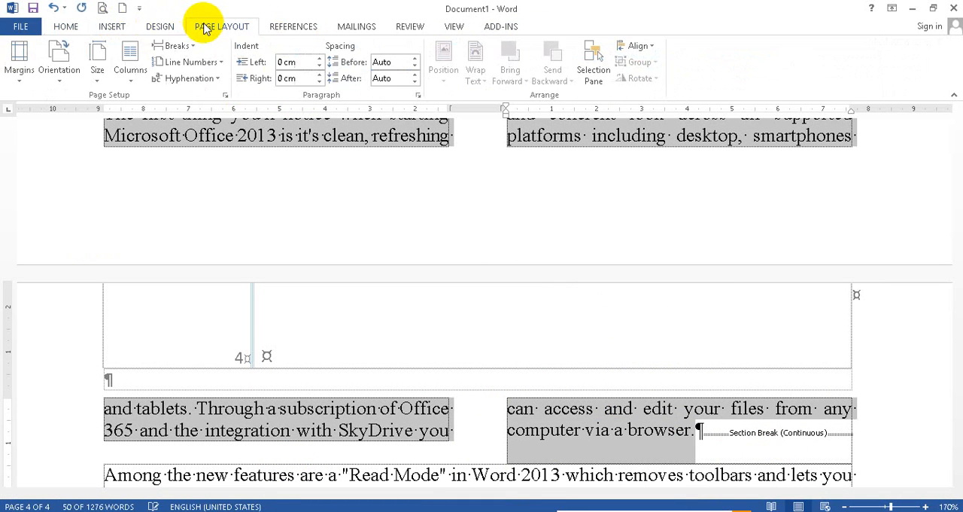
pyautogui.click(126, 59)
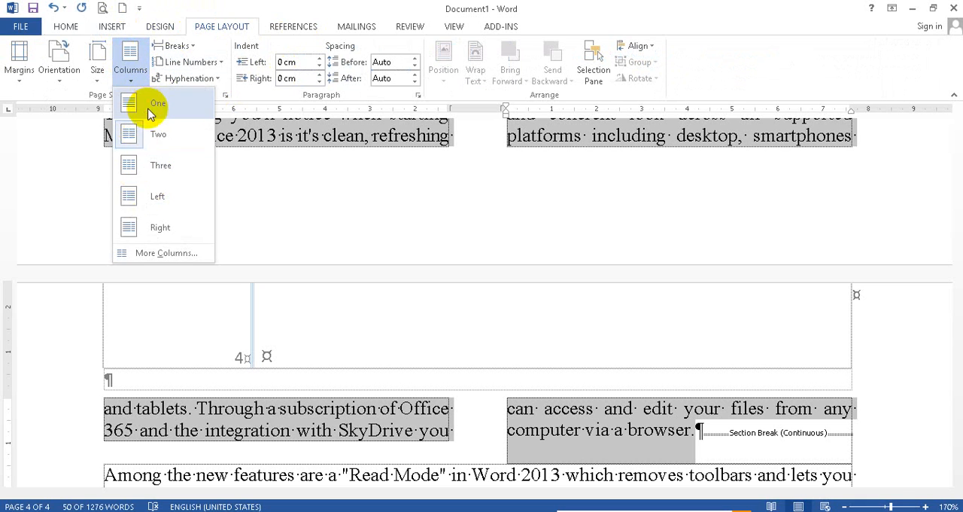
pyautogui.press('Escape')
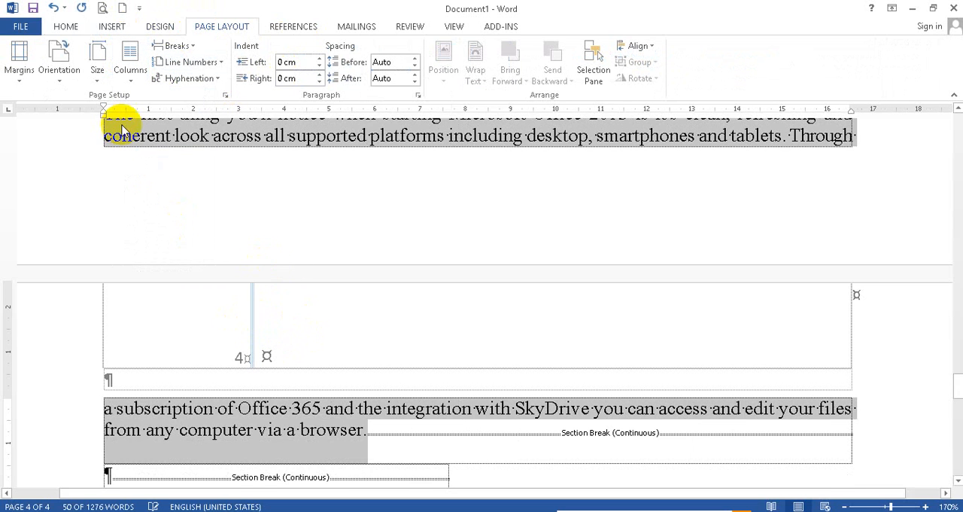
pyautogui.scroll(3, 317, 304)
pyautogui.scroll(-6, 318, 301)
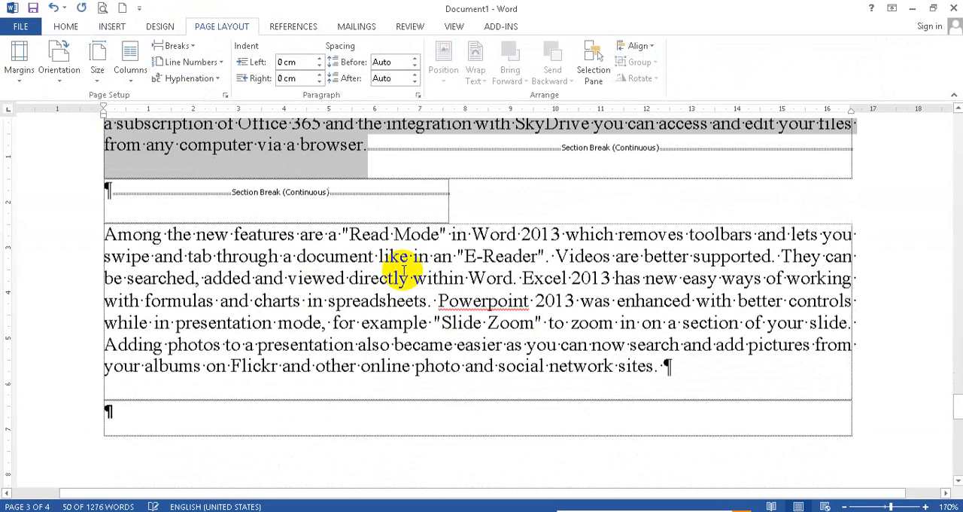
# Step: Delete the extra empty paragraph and its section break above the paragraph starting "Among the new features"
pyautogui.click(366, 216)
pyautogui.press('Delete')
pyautogui.press('Delete')
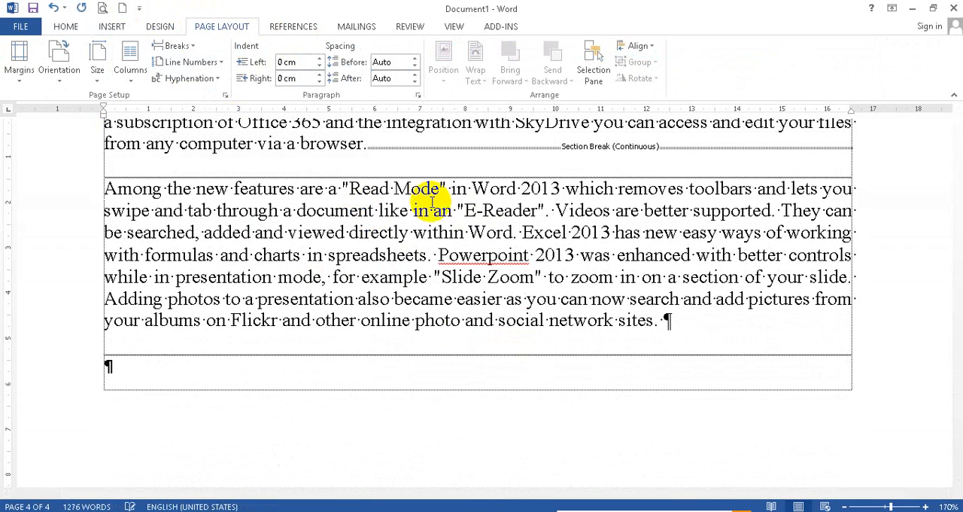
pyautogui.click(386, 152)
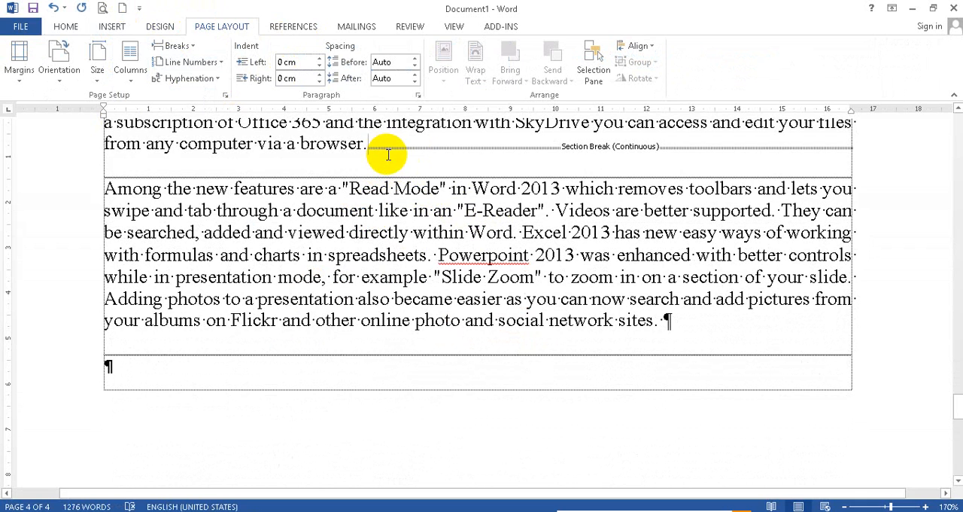
# Step: Replace the continuous section break after "computer via a browser." with a plain paragraph break
pyautogui.press('Delete')
pyautogui.press('Delete')
pyautogui.press('Return')
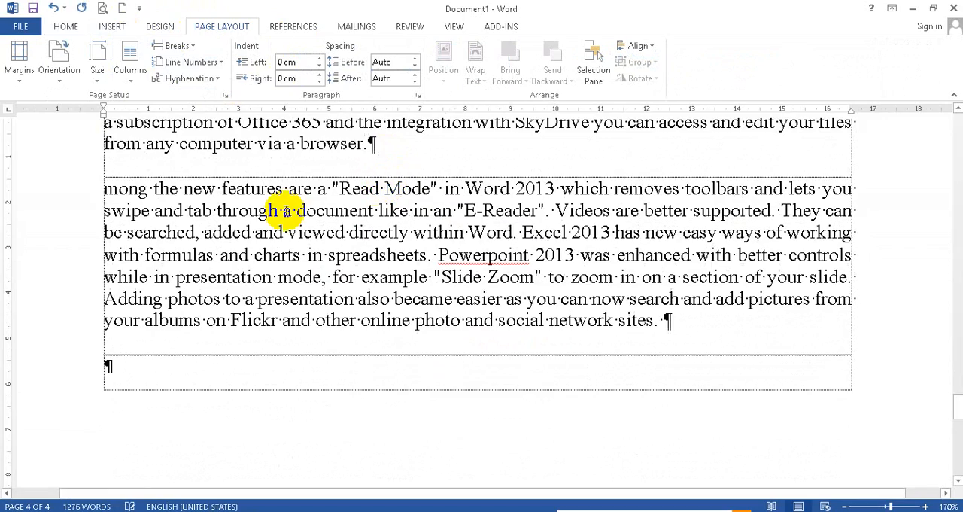
# Step: Try a column break before "OneNote 2013" in the two-column list of Office programs
pyautogui.scroll(3, 332, 232)
pyautogui.scroll(10, 390, 262)
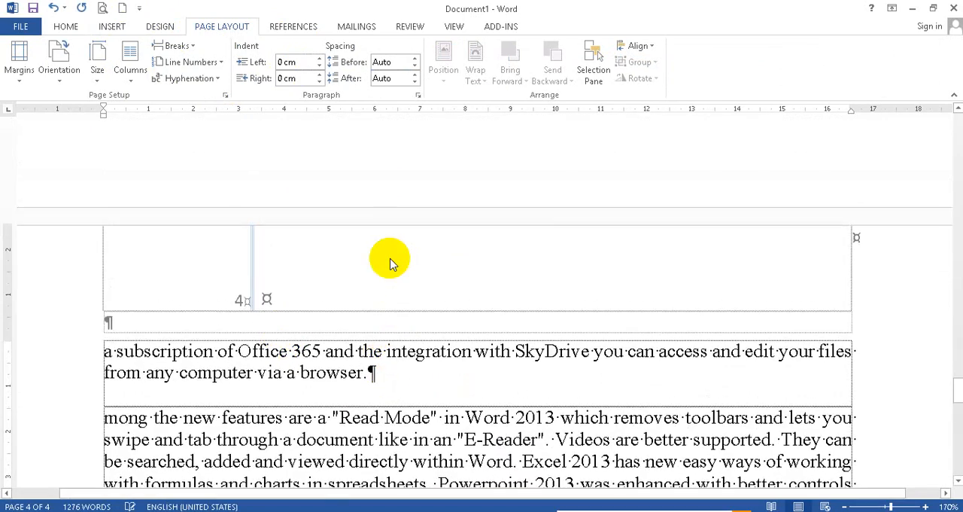
pyautogui.scroll(-4, 262, 294)
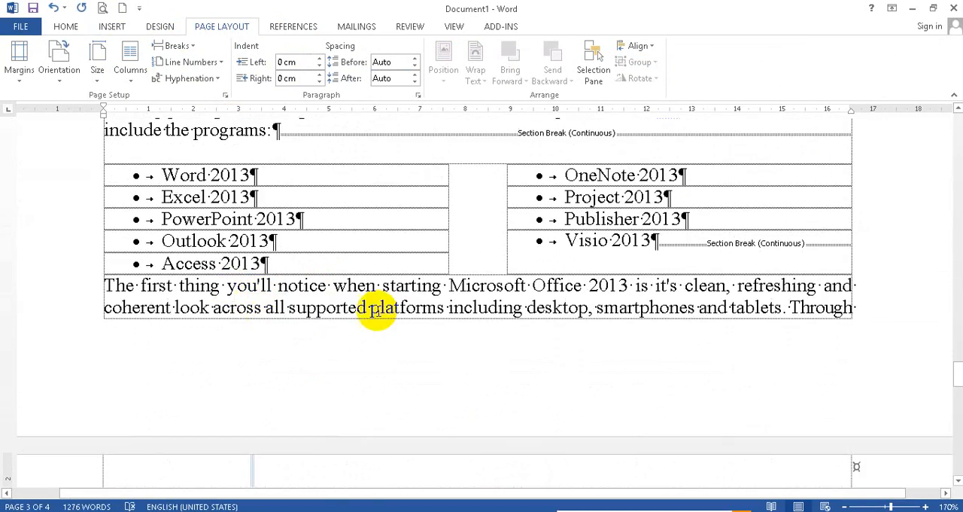
pyautogui.scroll(-3, 422, 289)
pyautogui.scroll(-4, 324, 256)
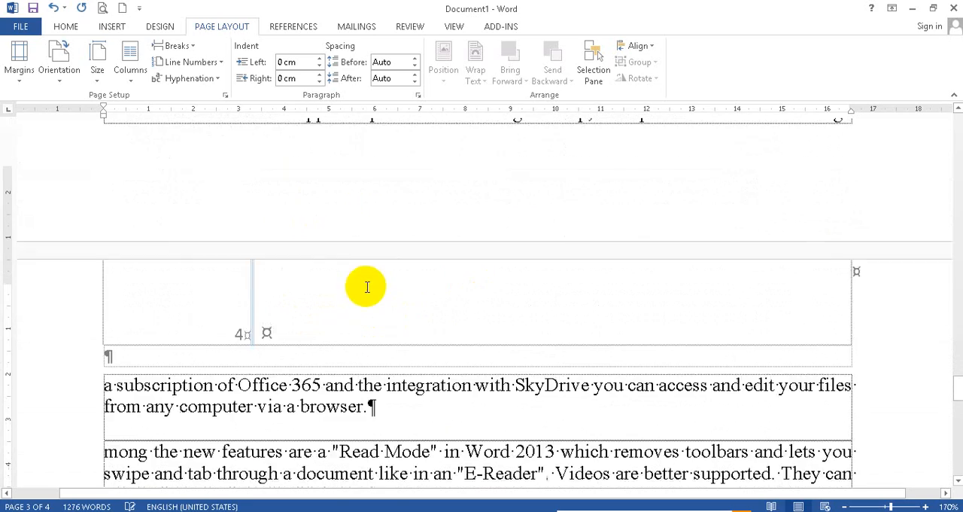
pyautogui.scroll(-3, 437, 338)
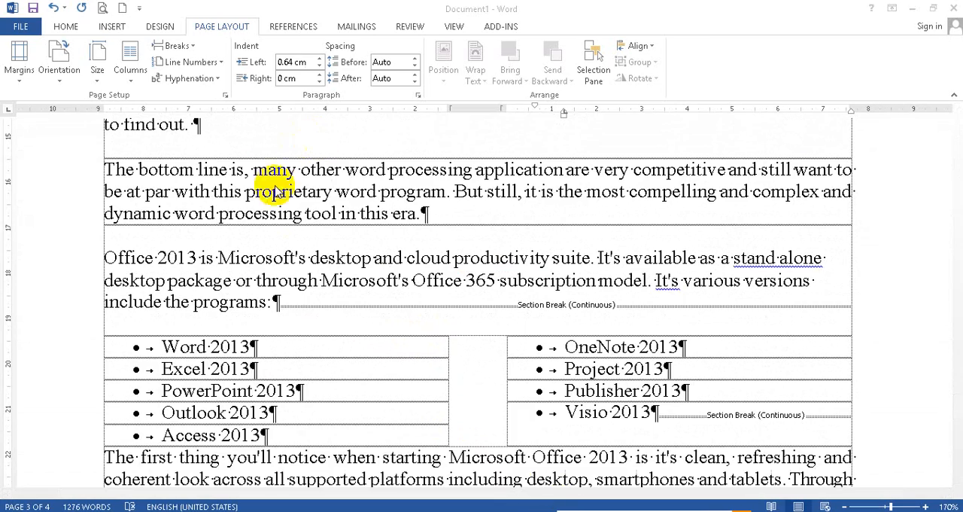
pyautogui.click(186, 49)
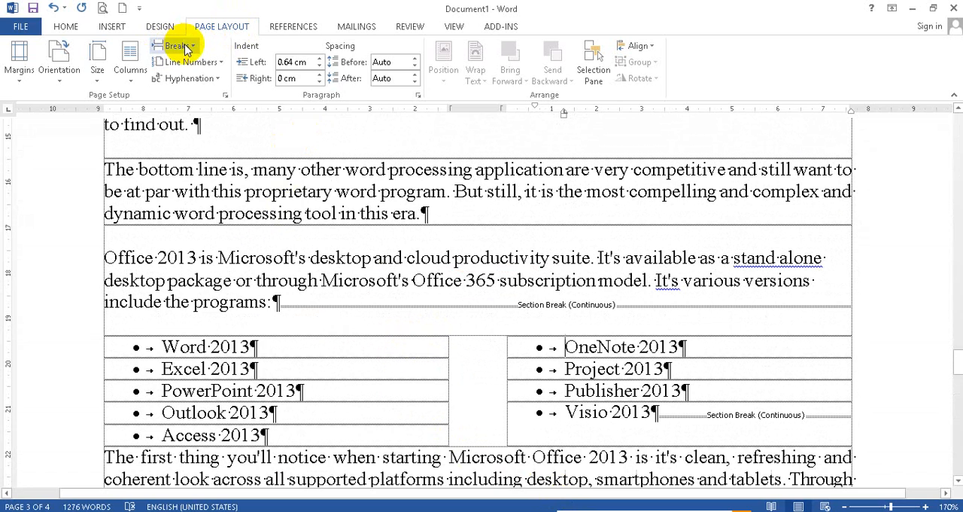
pyautogui.click(194, 49)
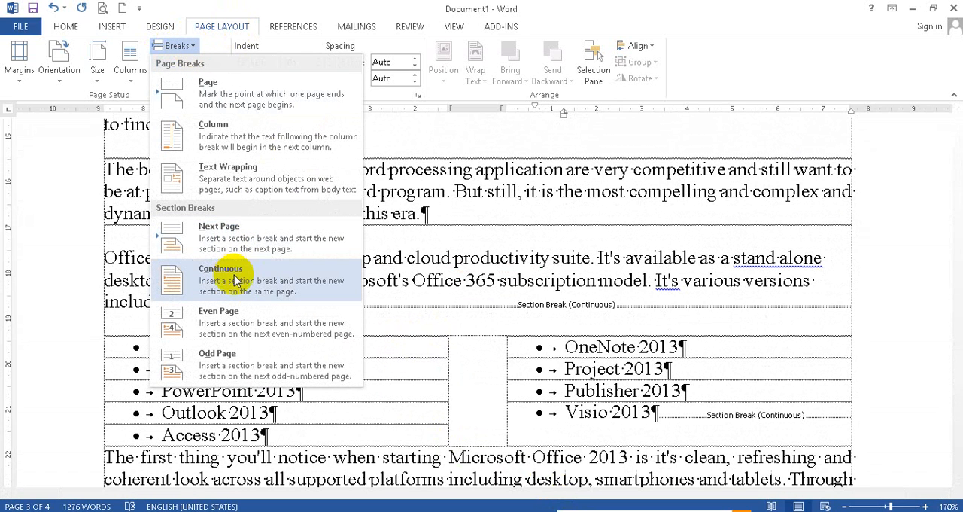
pyautogui.click(226, 143)
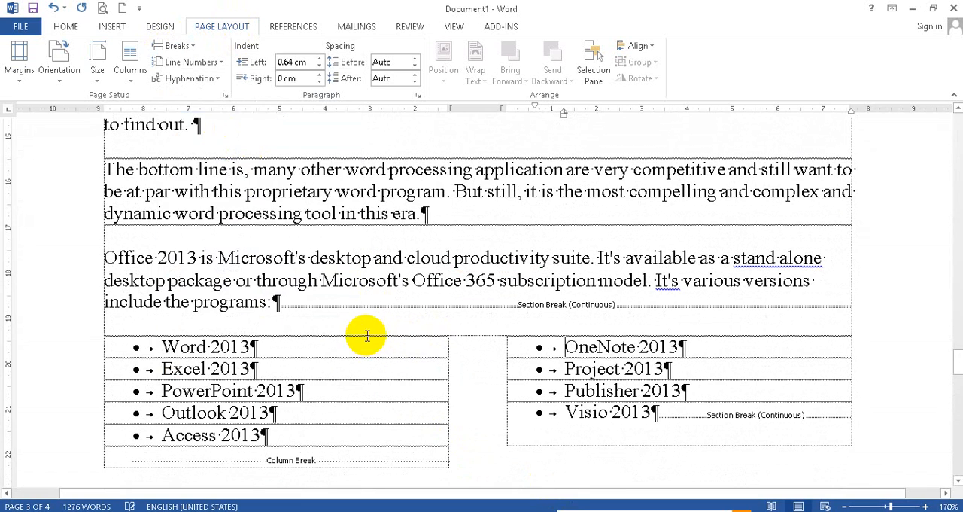
pyautogui.scroll(-3, 367, 336)
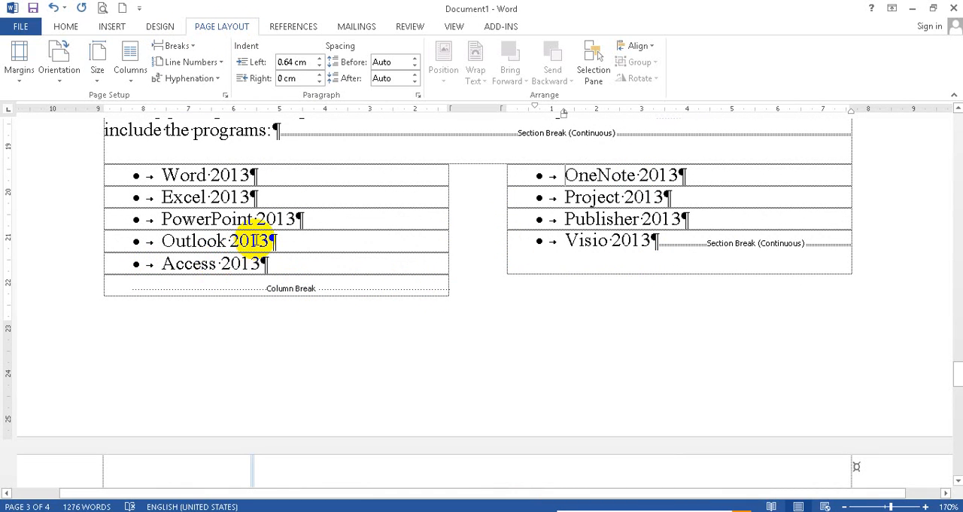
pyautogui.press('BackSpace')
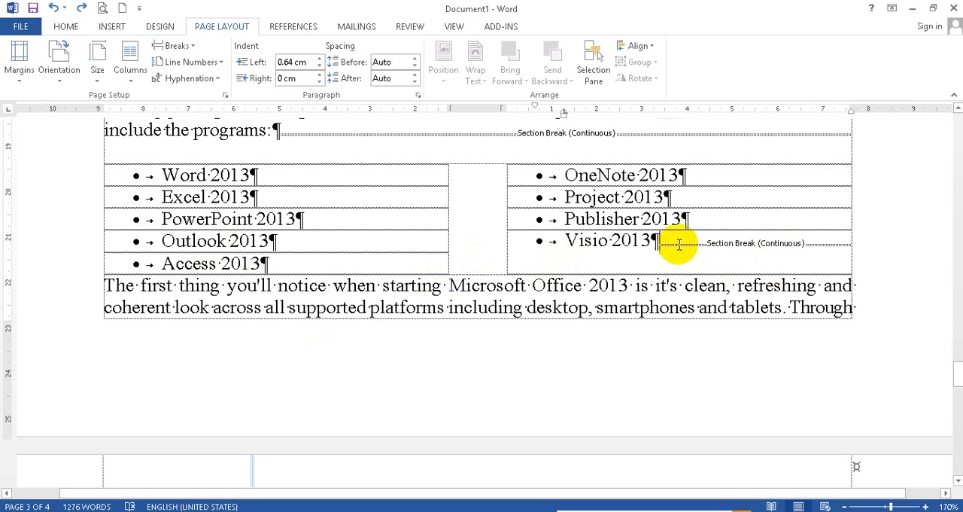
# Step: Add empty paragraphs after "Visio 2013" at the end of the two-column list
pyautogui.click(679, 243)
pyautogui.press('Return')
pyautogui.press('Return')
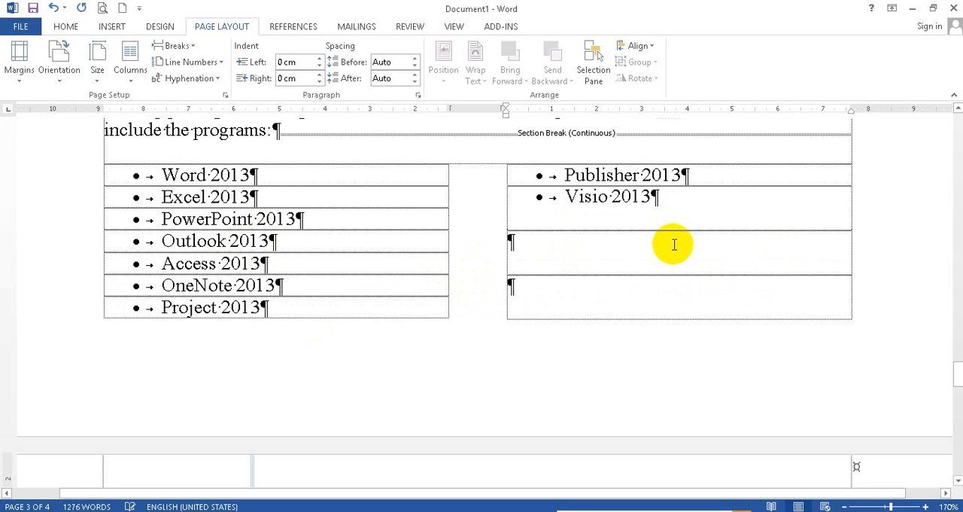
pyautogui.scroll(-3, 555, 187)
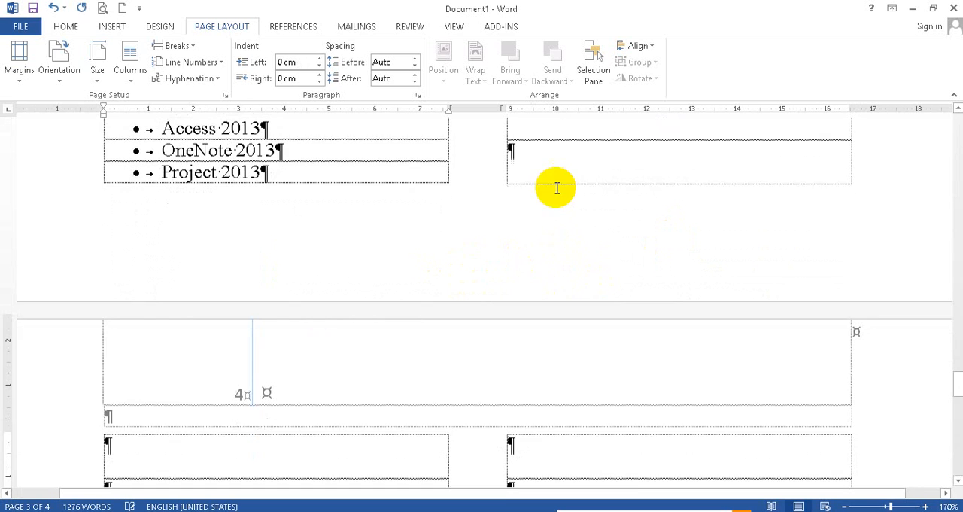
pyautogui.scroll(4, 411, 341)
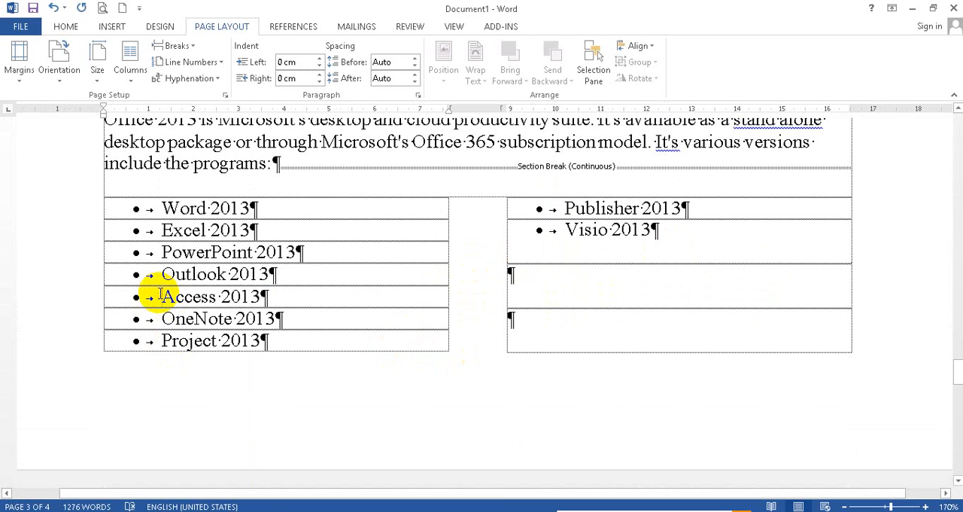
# Step: Try a column break before "Access 2013" twice, undoing it each time
pyautogui.click(163, 28)
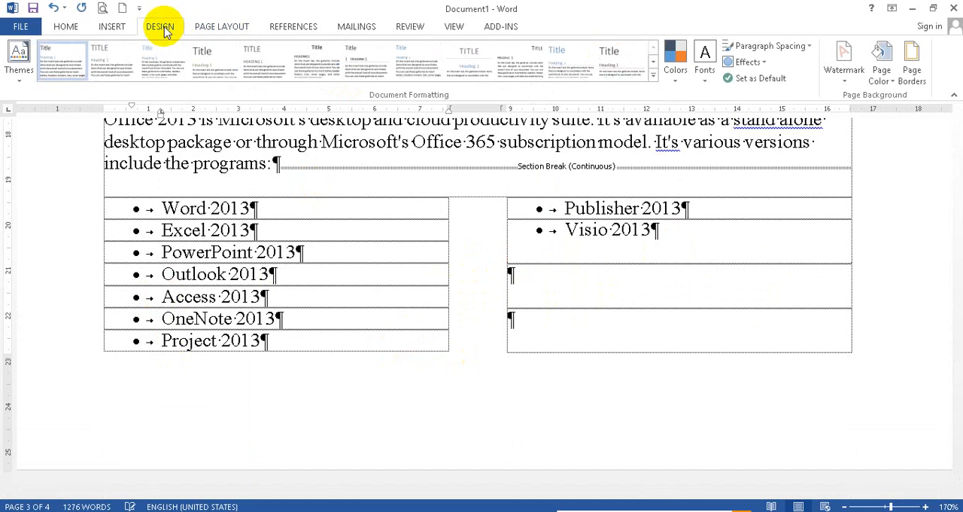
pyautogui.click(226, 27)
pyautogui.click(177, 46)
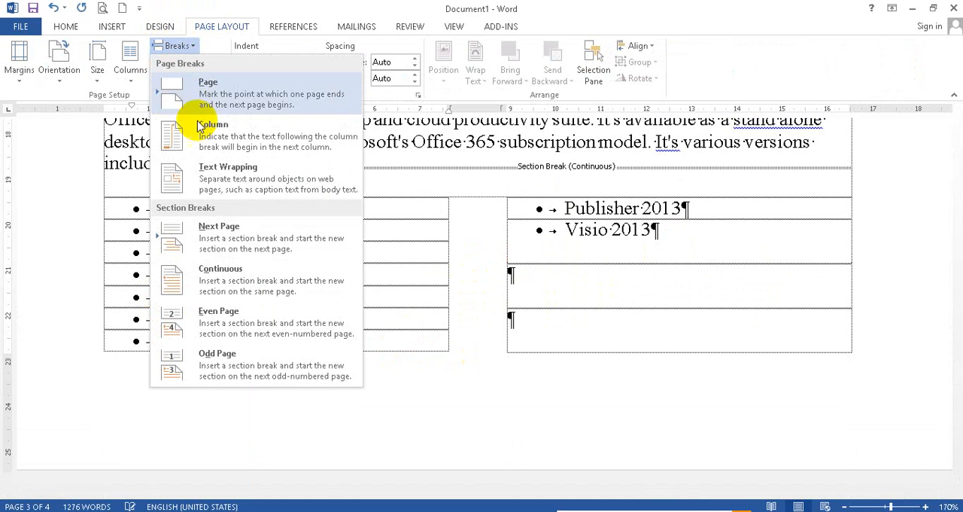
pyautogui.click(204, 128)
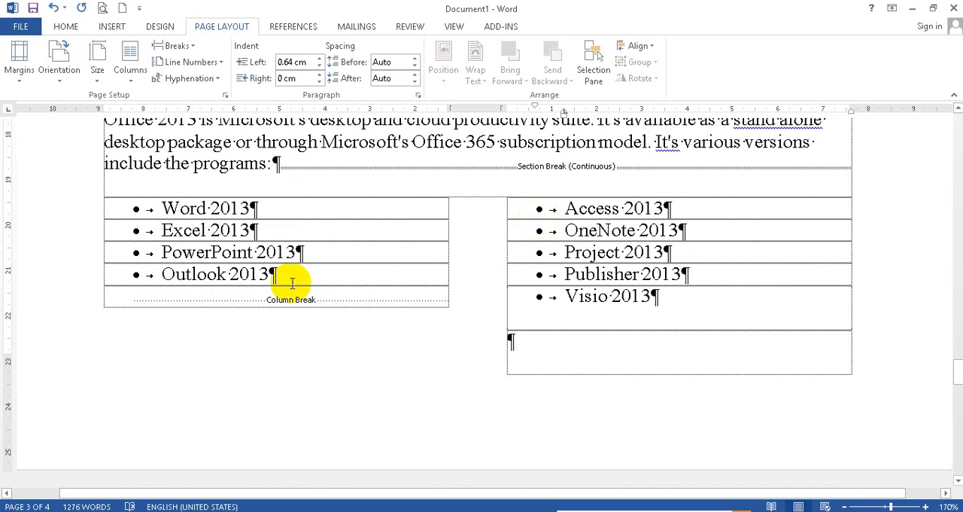
pyautogui.press('BackSpace')
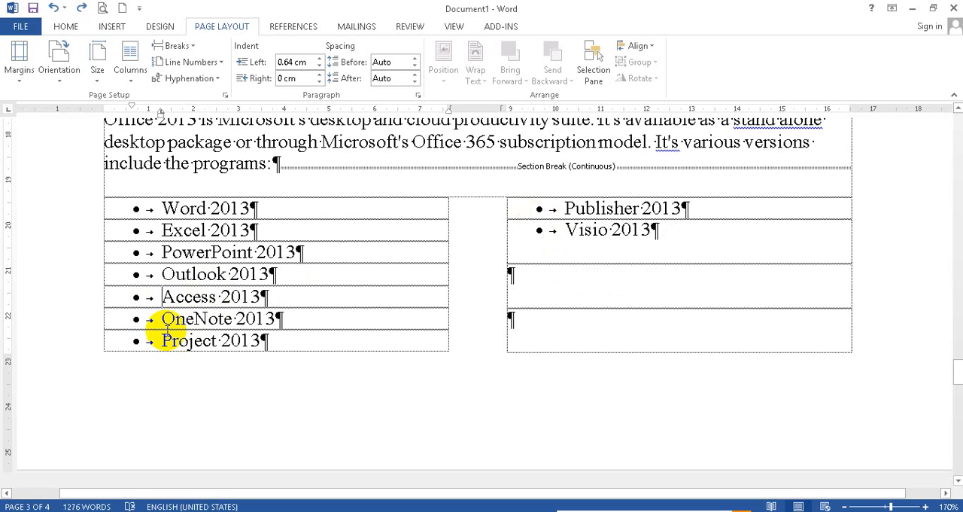
pyautogui.hotkey('ctrl', 'shift', 'Return')
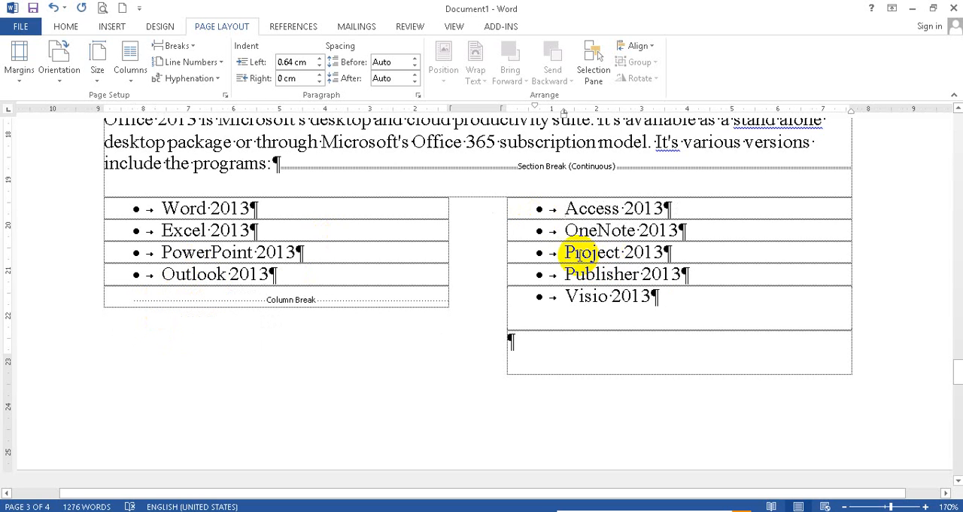
pyautogui.hotkey('ctrl', 'z')
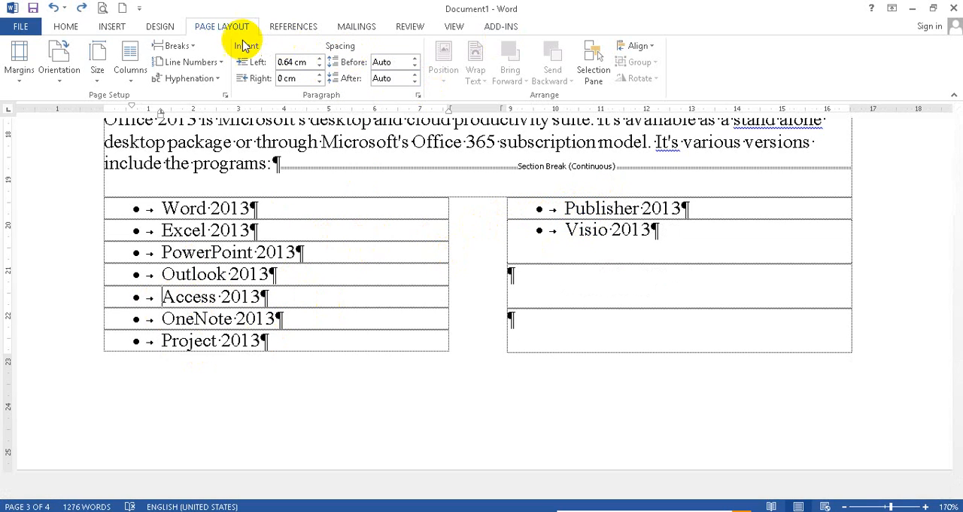
pyautogui.click(181, 46)
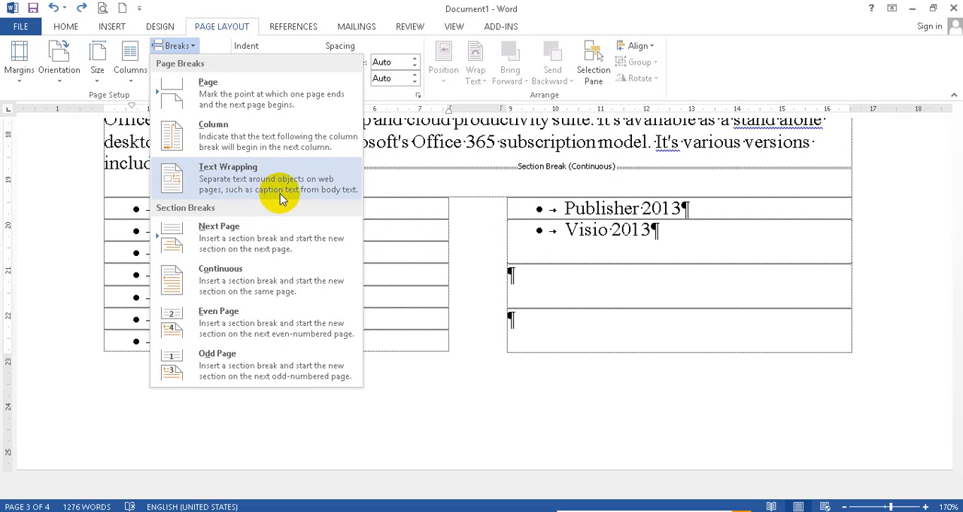
pyautogui.click(437, 185)
# Step: Insert the picture 20131023_180642.jpg from the Image folder on Data (E:) at the start of the "mong the new features" paragraph
pyautogui.scroll(3, 183, 292)
pyautogui.scroll(-4, 222, 299)
pyautogui.scroll(-5, 222, 299)
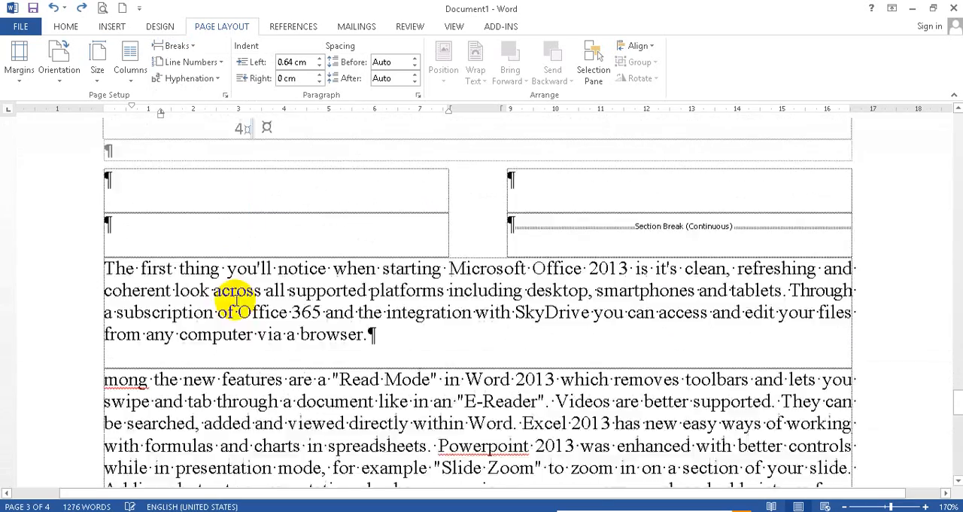
pyautogui.click(103, 243)
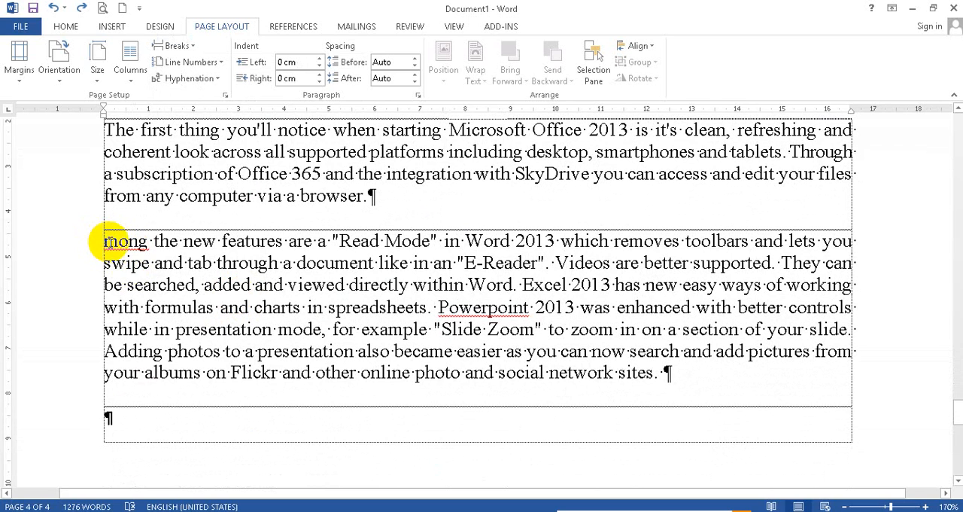
pyautogui.click(107, 29)
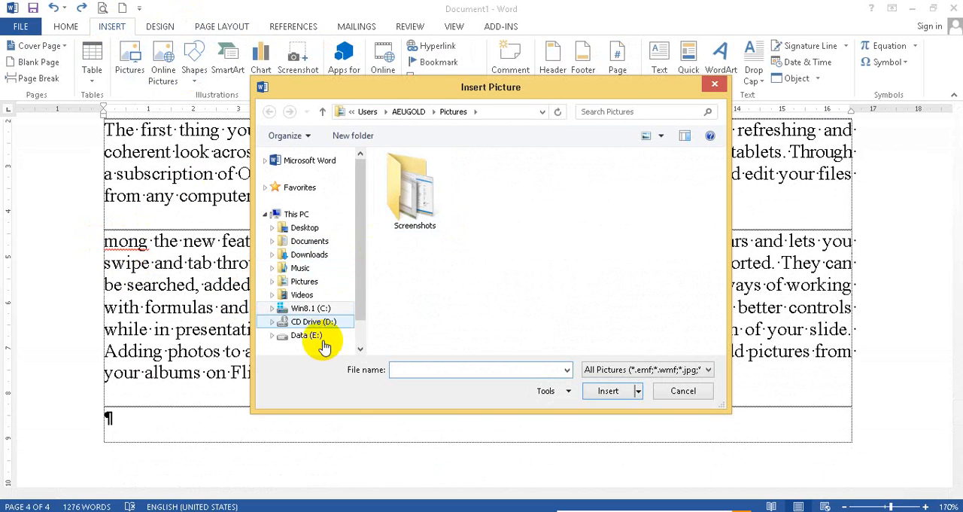
pyautogui.click(316, 336)
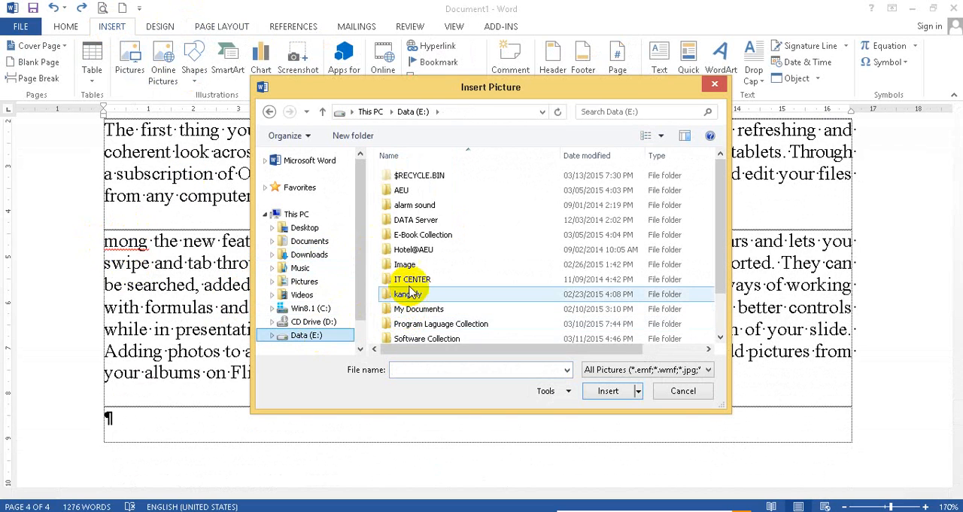
pyautogui.doubleClick(405, 265)
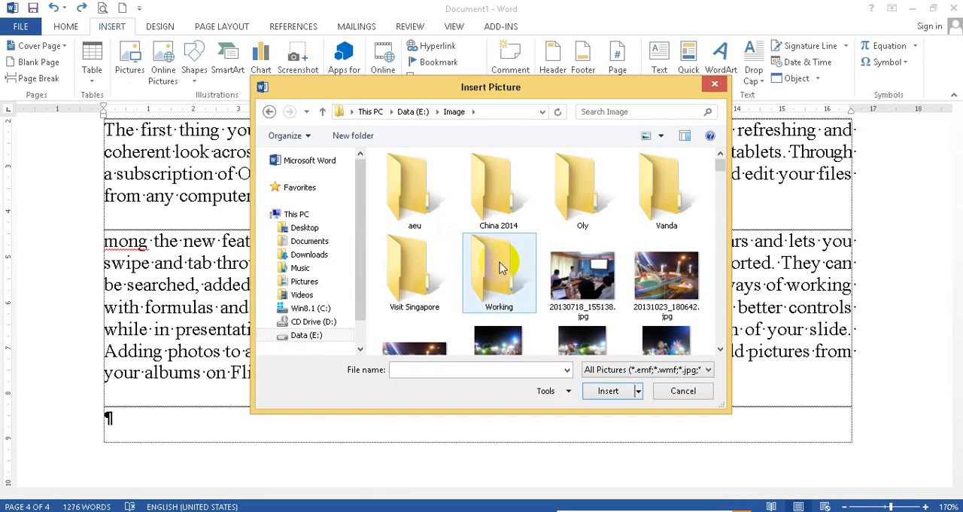
pyautogui.click(675, 286)
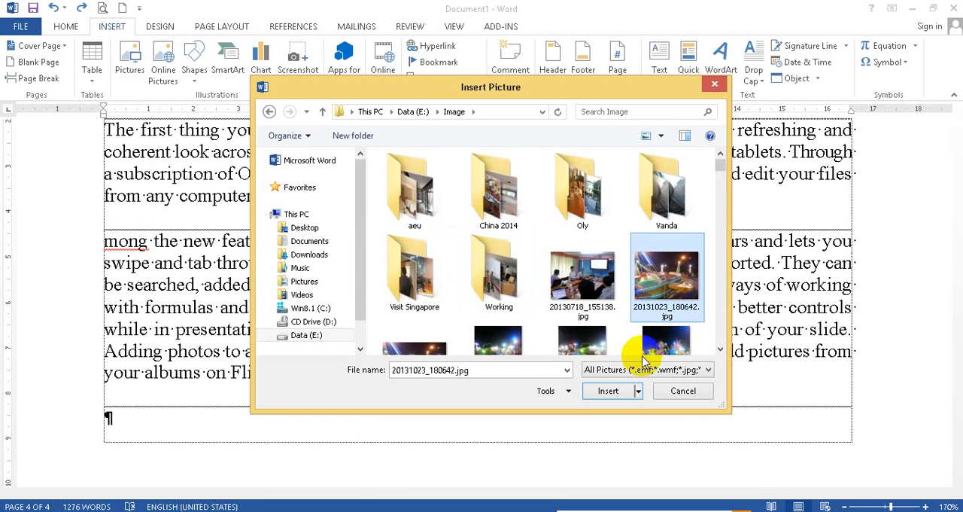
pyautogui.click(618, 390)
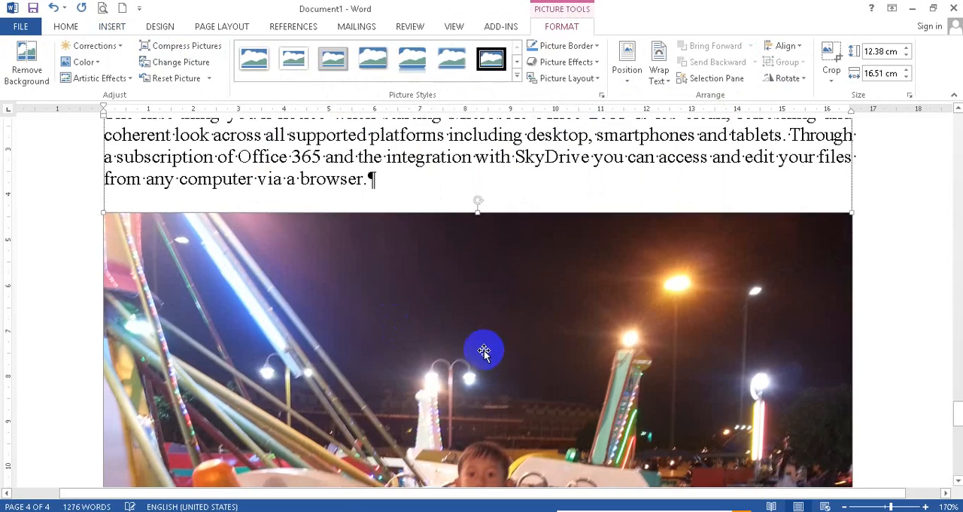
# Step: Shrink the inserted picture proportionally to about 1.1 cm high and 1.46 cm wide
pyautogui.scroll(-6, 484, 350)
pyautogui.scroll(-3, 691, 335)
pyautogui.scroll(2, 780, 289)
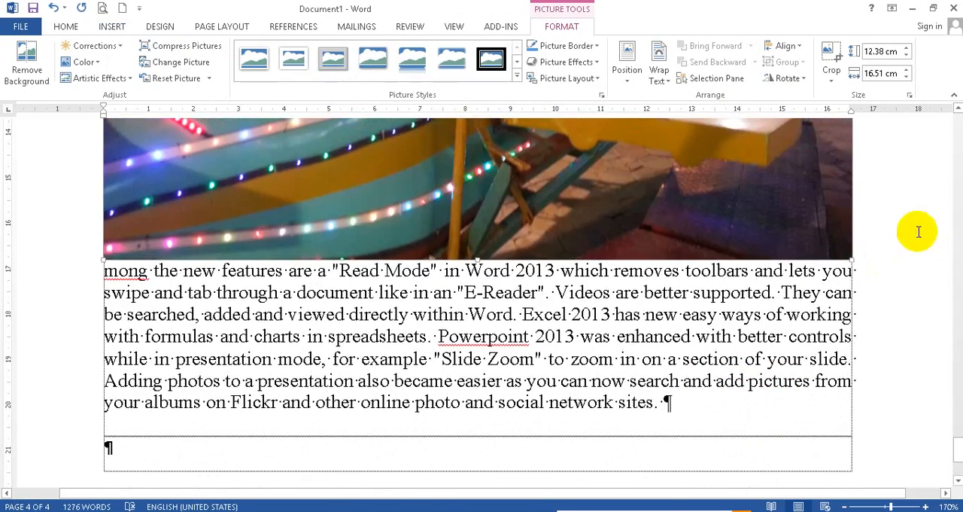
pyautogui.moveTo(851, 258); pyautogui.dragTo(632, 196)
pyautogui.moveTo(317, 128); pyautogui.dragTo(316, 128)
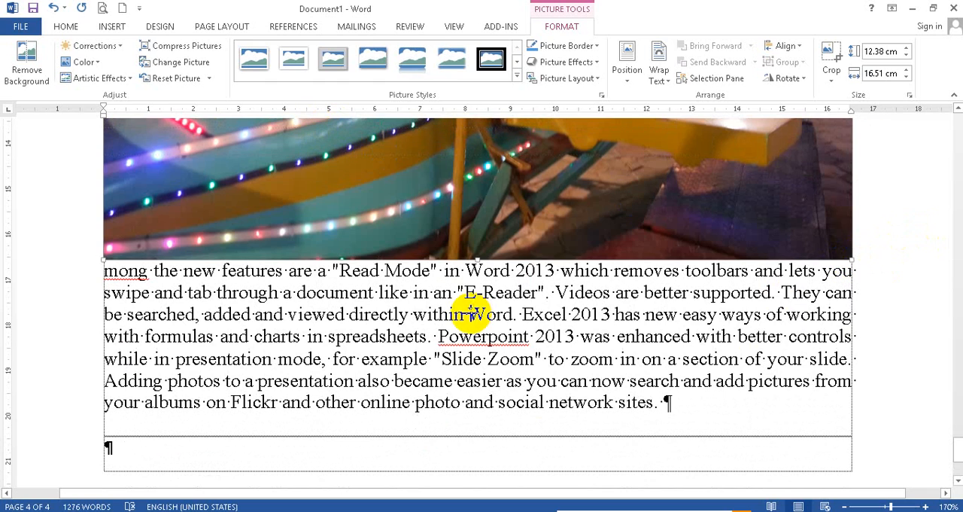
pyautogui.scroll(4, 658, 271)
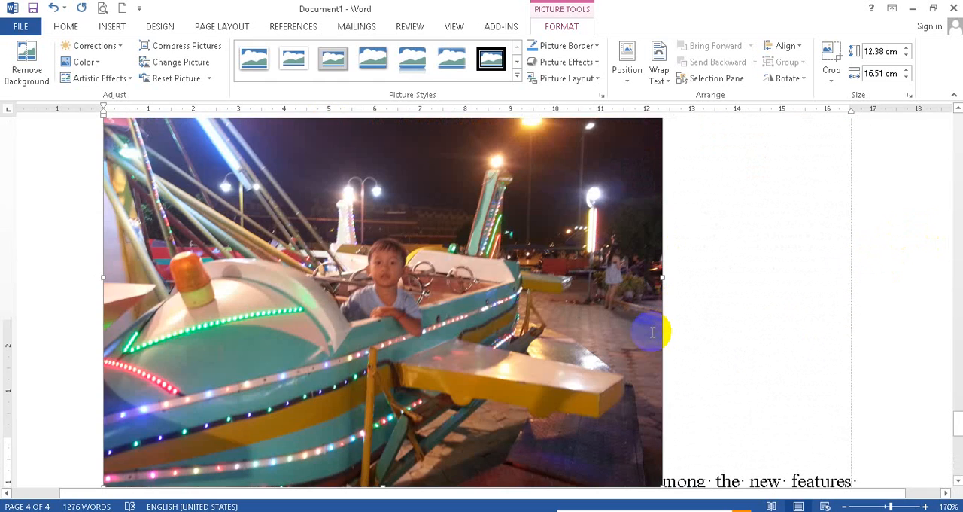
pyautogui.scroll(7, 660, 392)
pyautogui.scroll(-8, 644, 404)
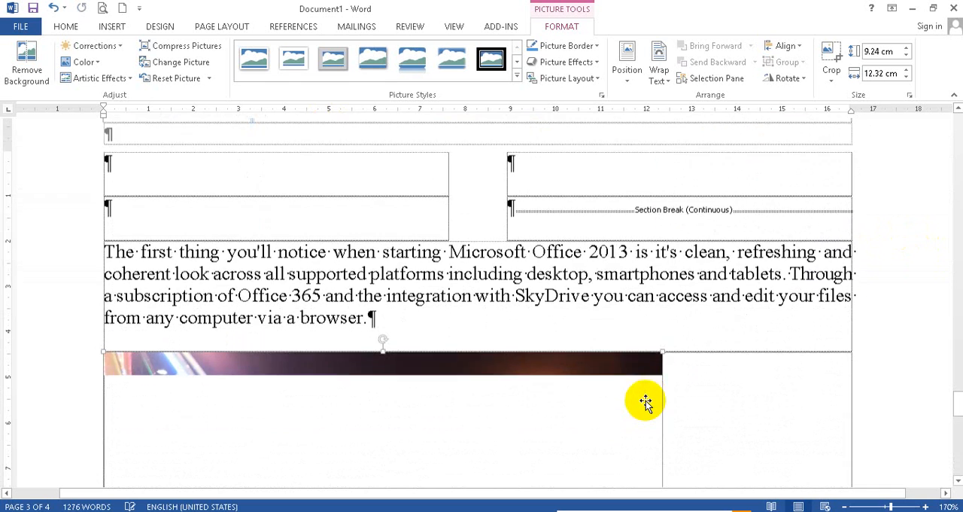
pyautogui.moveTo(661, 188); pyautogui.dragTo(660, 183)
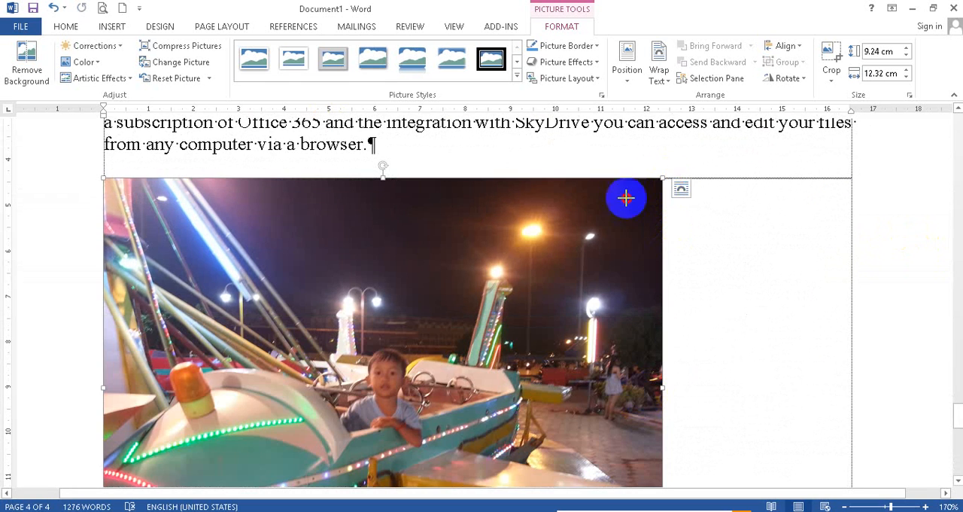
pyautogui.moveTo(315, 369); pyautogui.dragTo(314, 370)
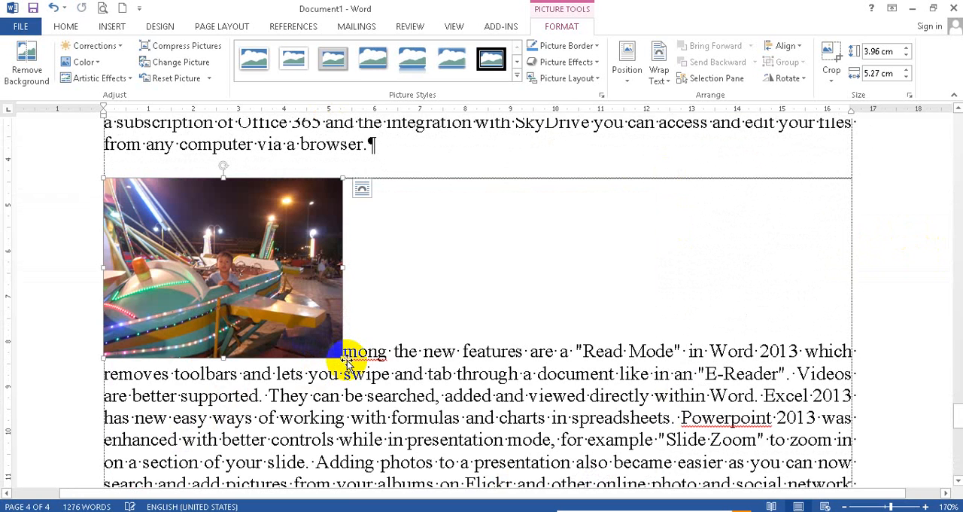
pyautogui.moveTo(342, 358); pyautogui.dragTo(222, 221)
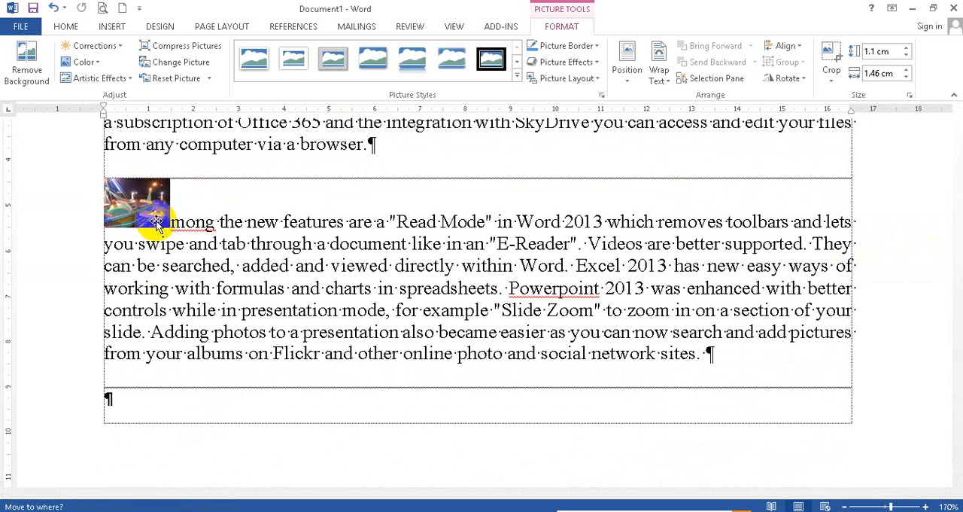
# Step: Set the inserted picture's text wrapping to Tight
pyautogui.click(661, 72)
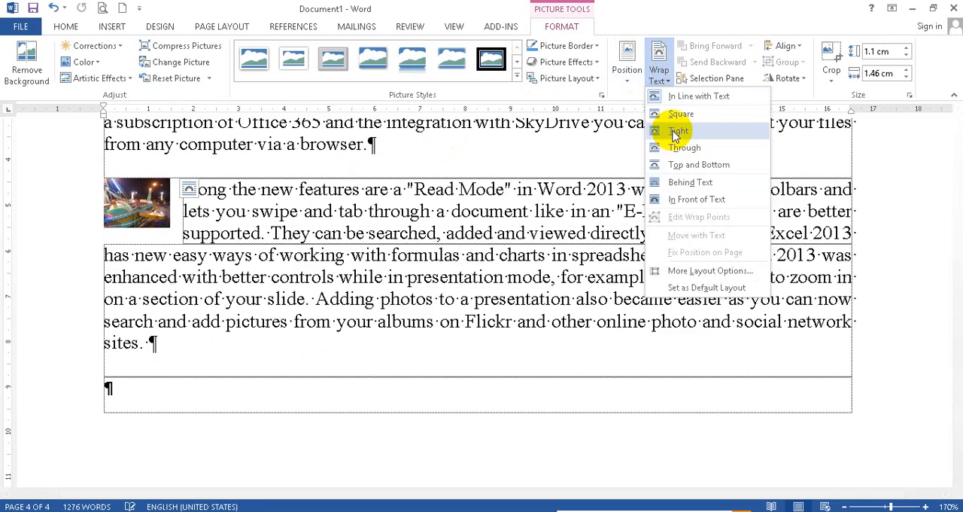
pyautogui.click(678, 131)
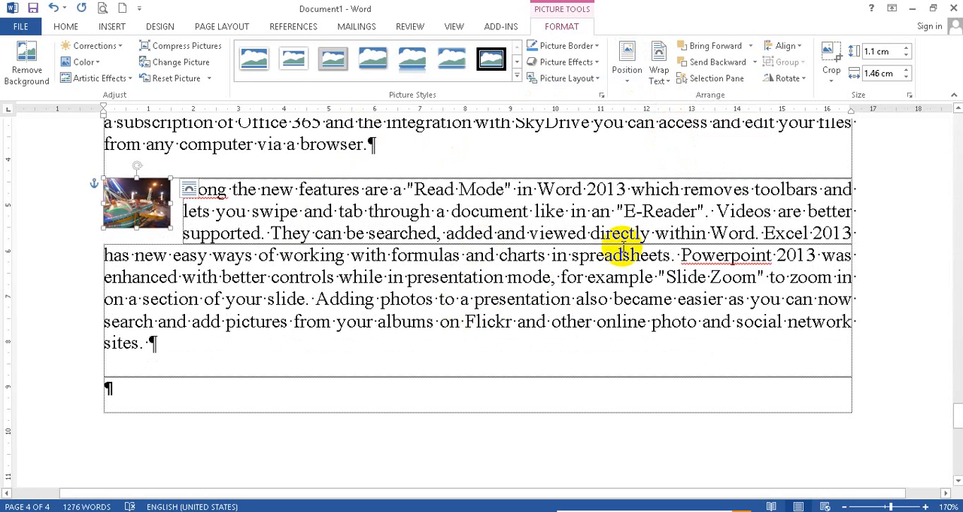
# Step: Try a text wrapping break before "within Word" in the paragraph beside the picture, then delete that break
pyautogui.click(662, 233)
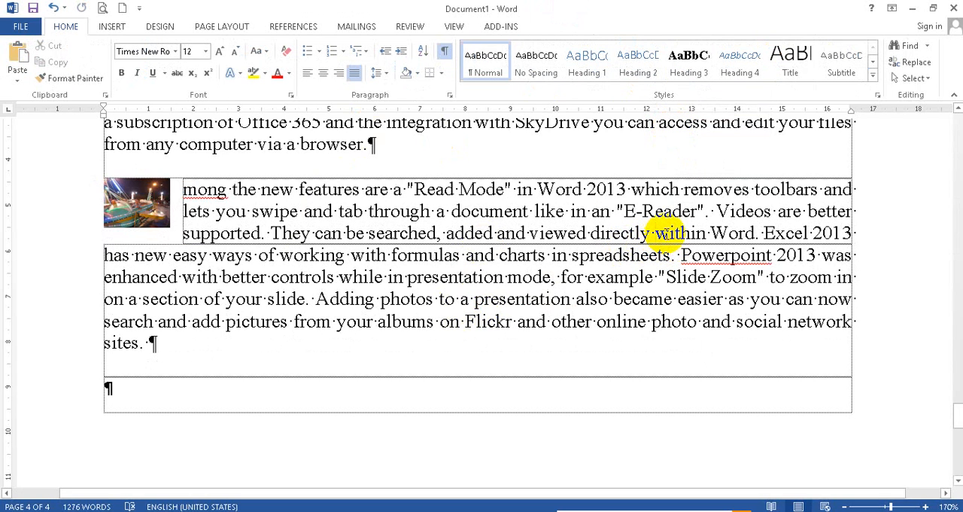
pyautogui.click(221, 27)
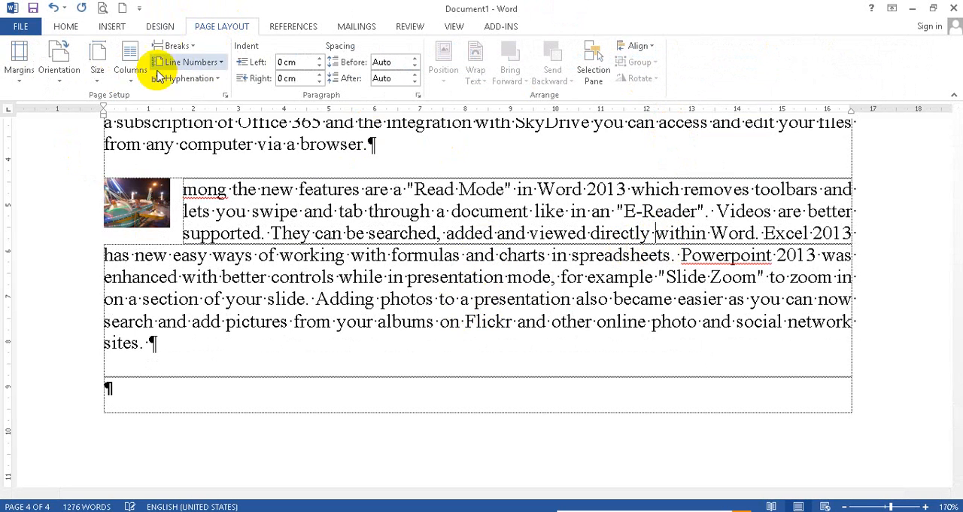
pyautogui.click(172, 45)
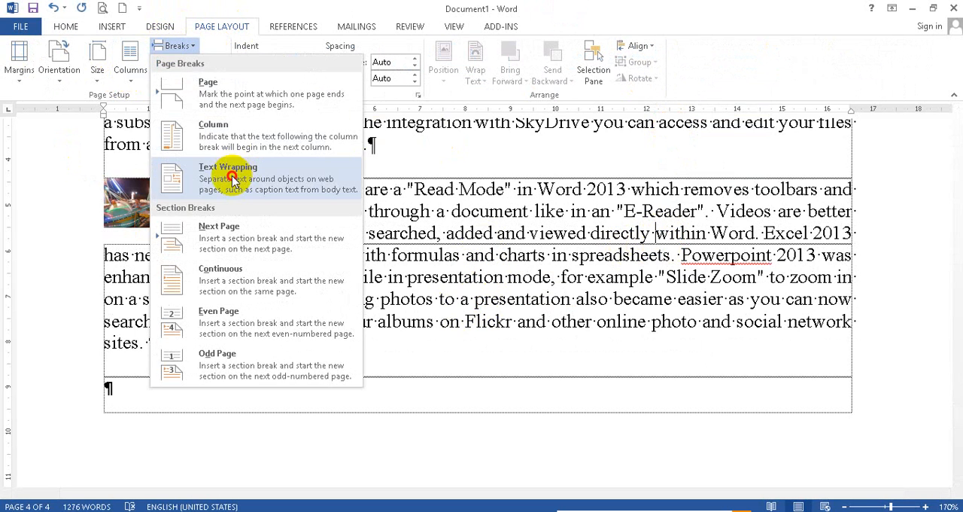
pyautogui.click(184, 177)
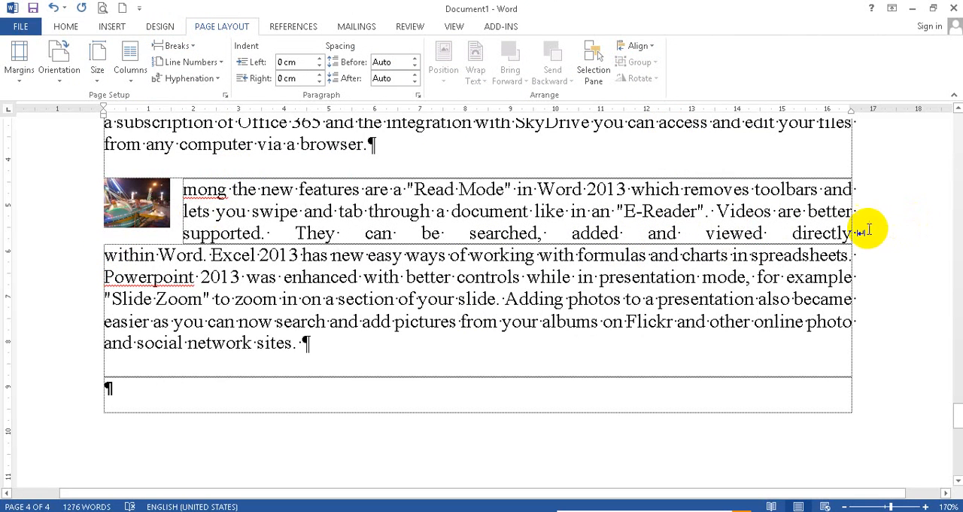
pyautogui.click(173, 45)
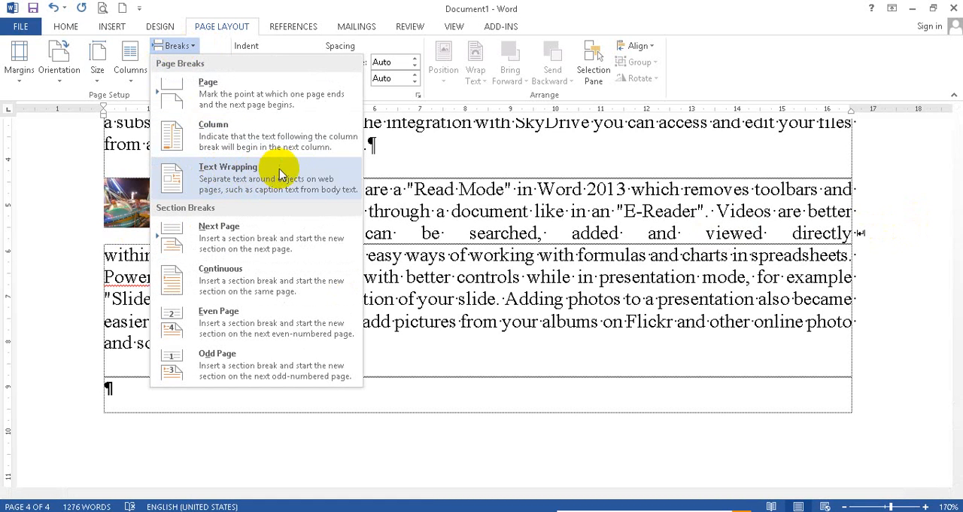
pyautogui.click(502, 235)
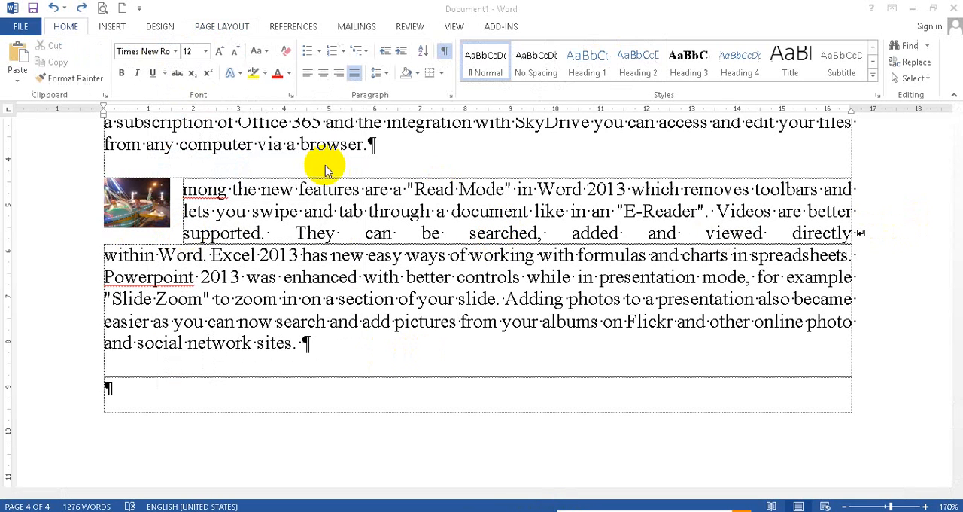
pyautogui.click(430, 212)
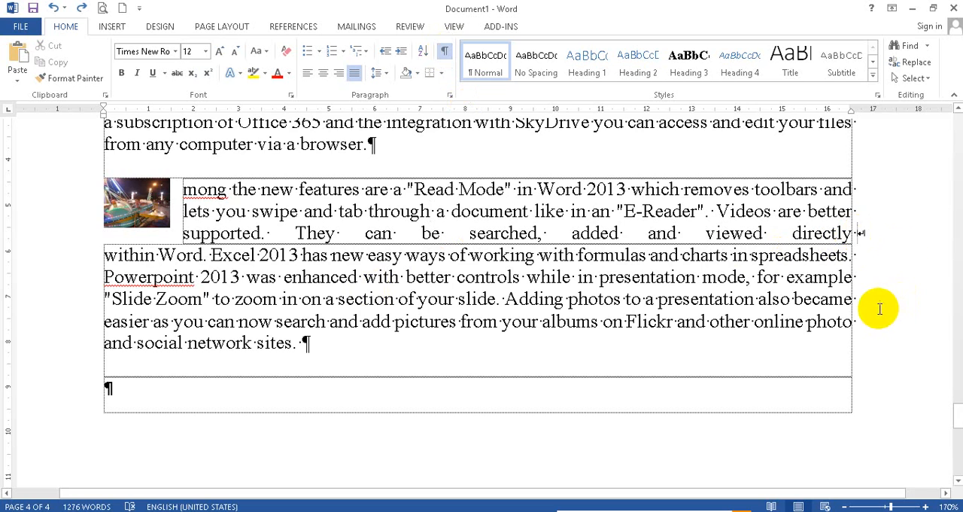
pyautogui.click(858, 233)
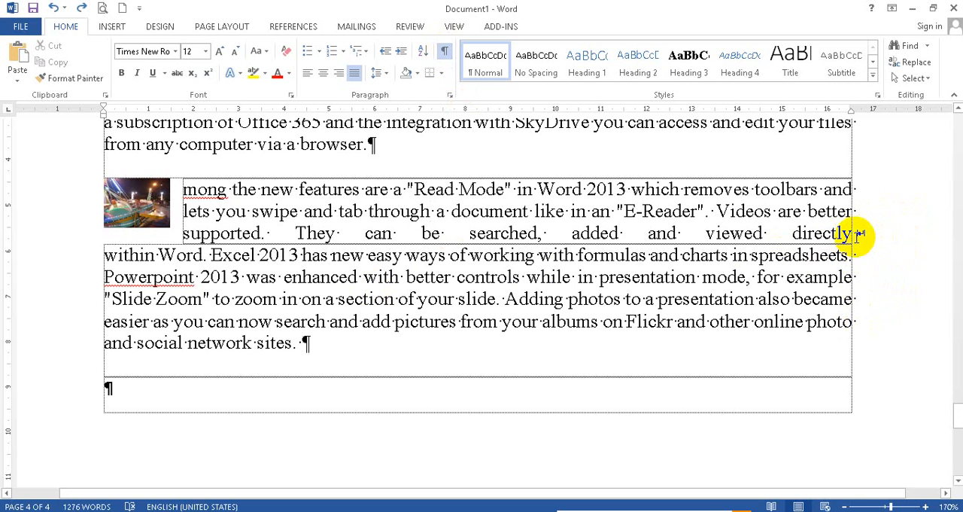
pyautogui.press('Delete')
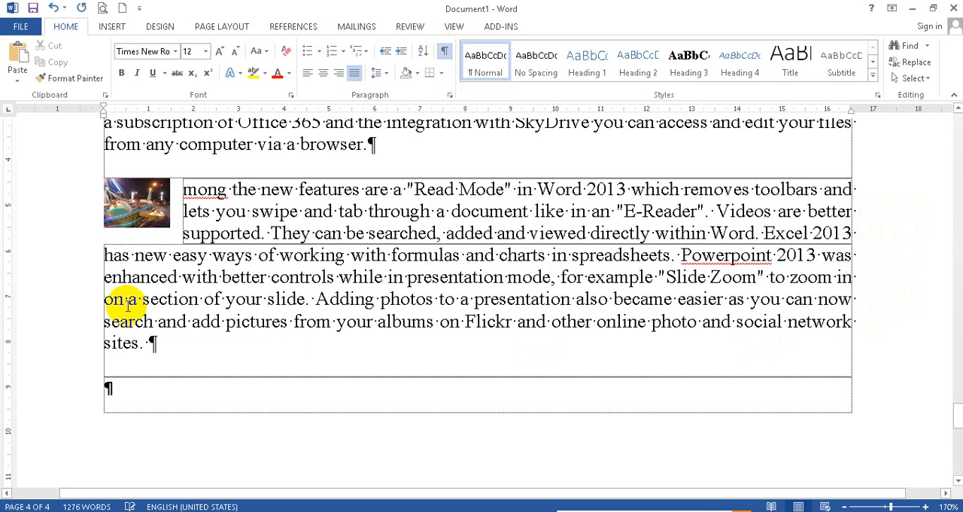
# Step: Delete the continuous section break and the surplus empty paragraphs between "Visio 2013" and the "The first thing you'll notice" paragraph
pyautogui.scroll(3, 354, 264)
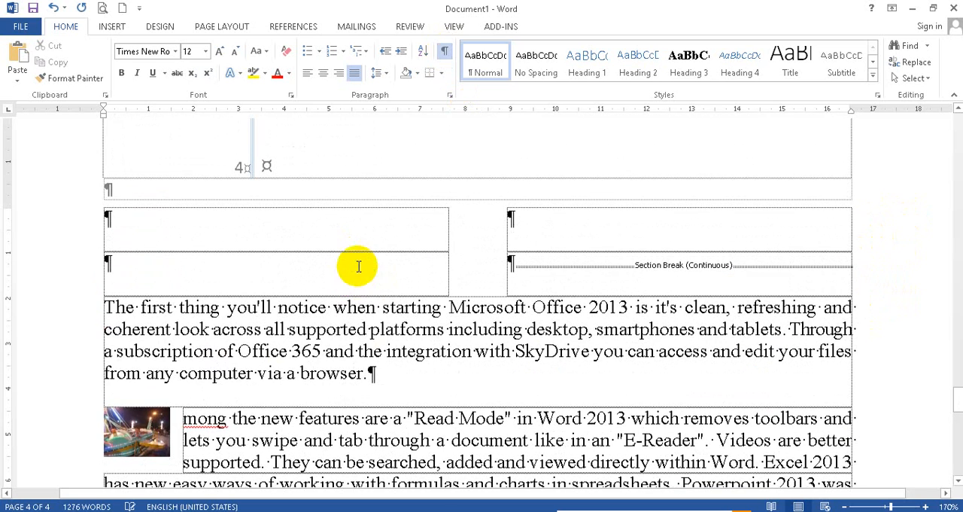
pyautogui.click(529, 262)
pyautogui.click(514, 260)
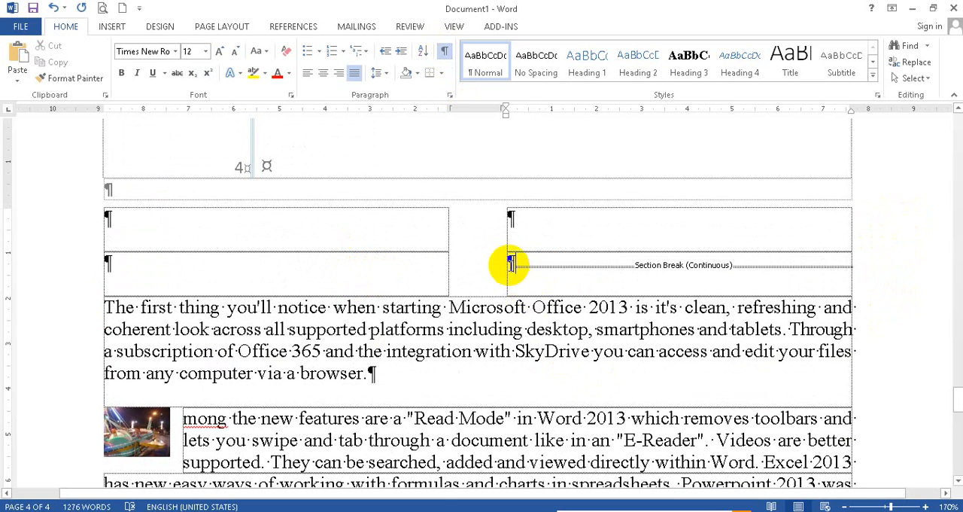
pyautogui.press('Delete')
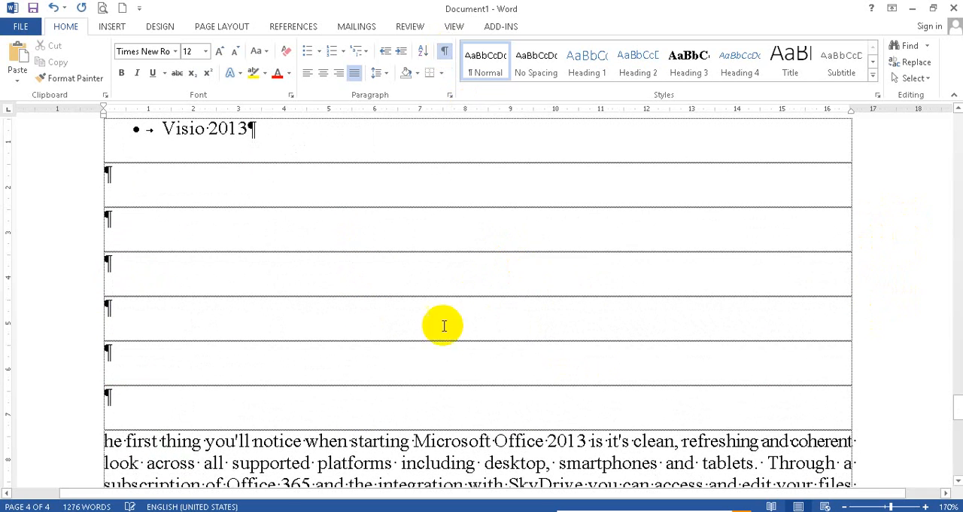
pyautogui.press('Delete')
pyautogui.press('Delete')
pyautogui.press('Delete')
pyautogui.press('Delete')
pyautogui.press('Delete')
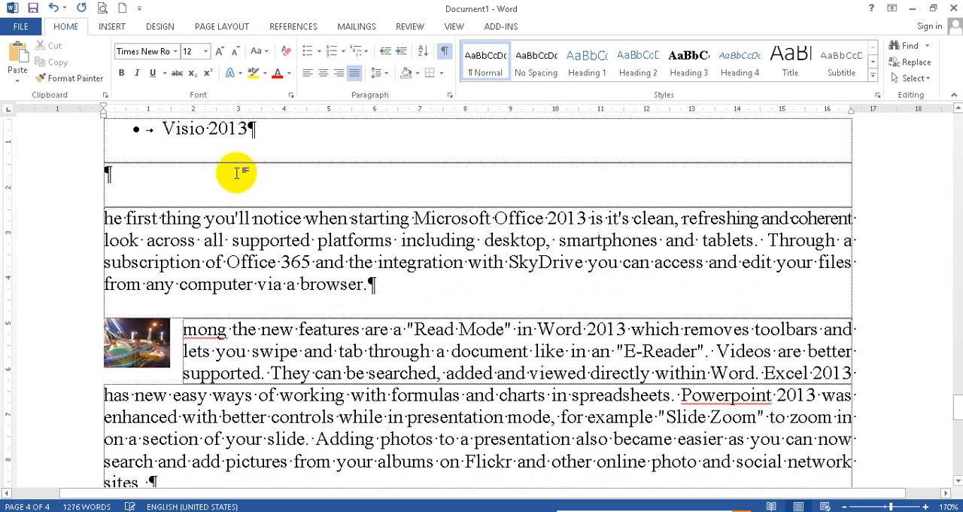
pyautogui.press('Delete')
# Step: Go back to the "If you have never tried this try now" paragraph on page 2
pyautogui.scroll(10, 294, 210)
pyautogui.scroll(8, 417, 300)
pyautogui.scroll(10, 416, 299)
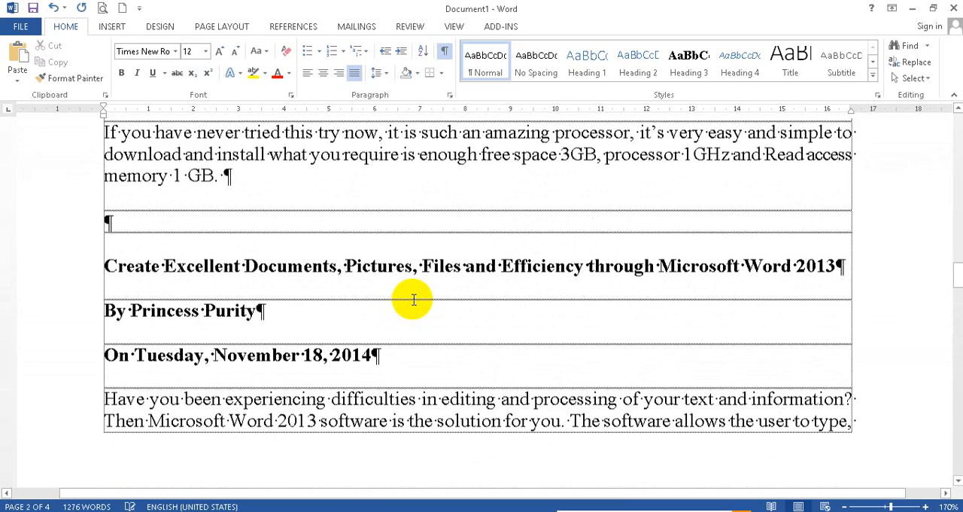
pyautogui.scroll(6, 414, 299)
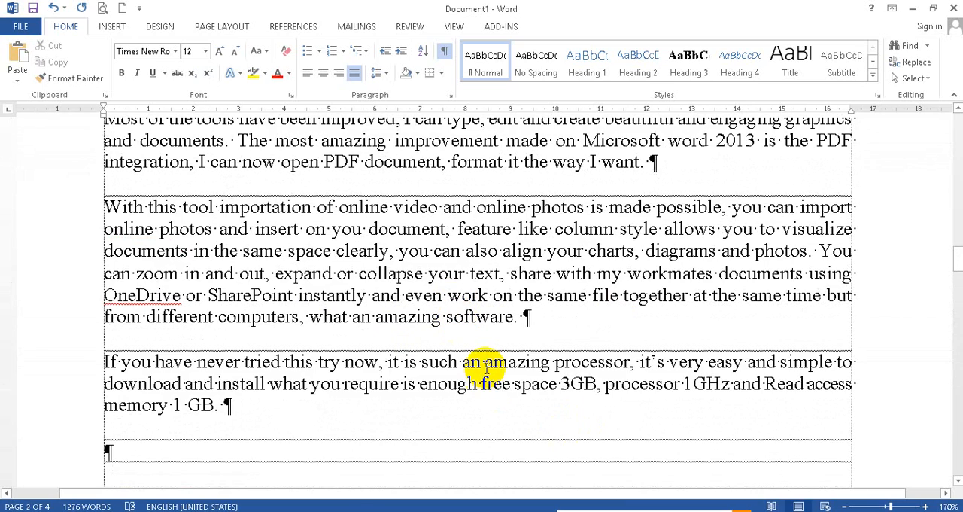